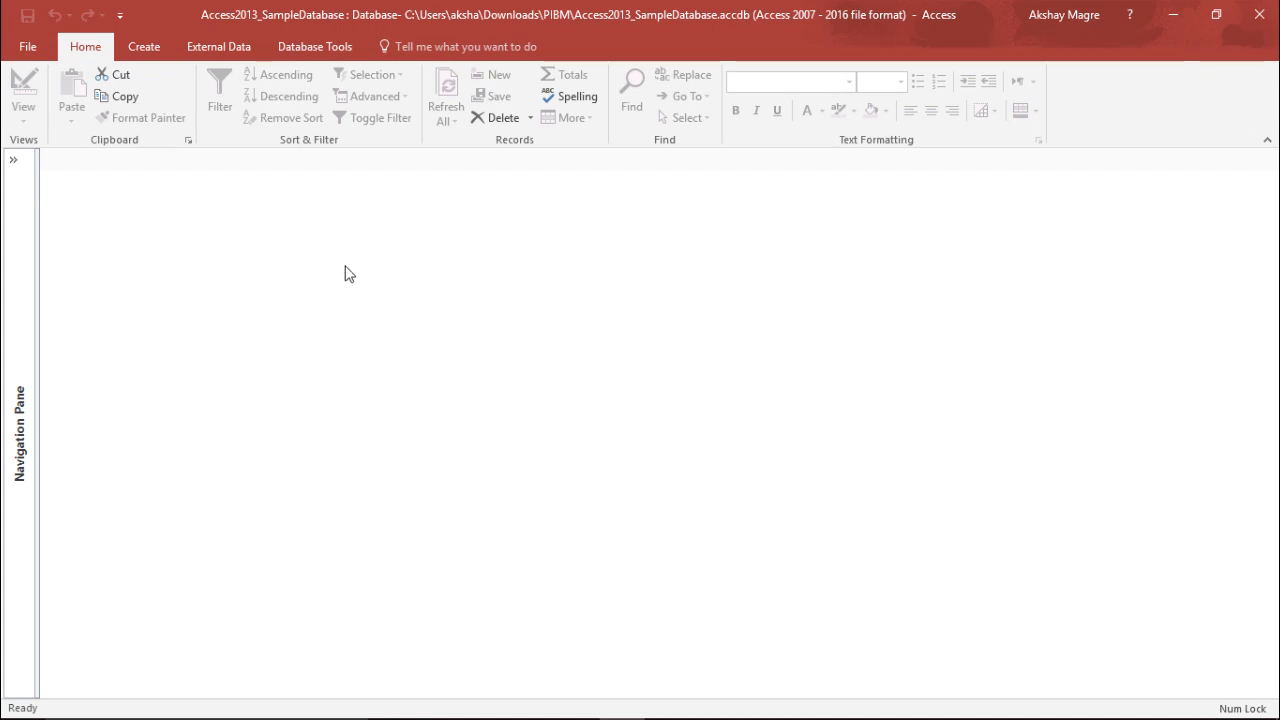
Open the Customers and Menu Items forms from the object list to view them, and collapse the list
left_click(13, 160)
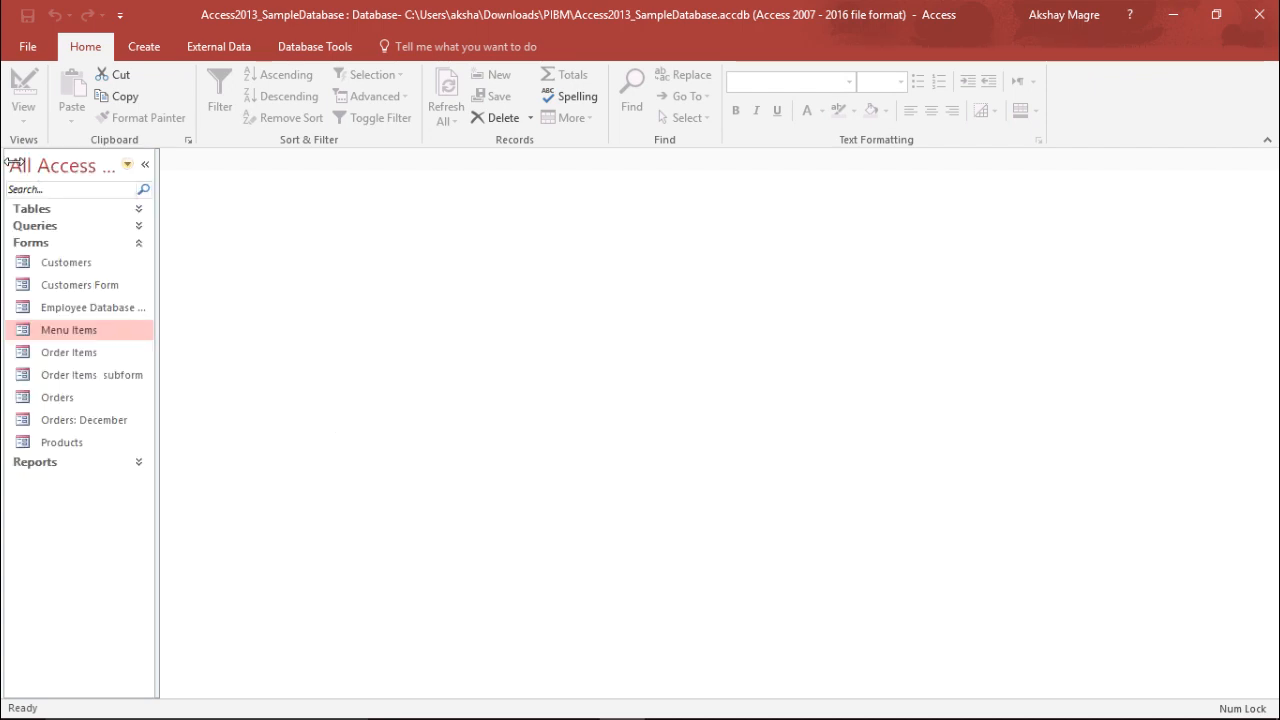
double_click(63, 265)
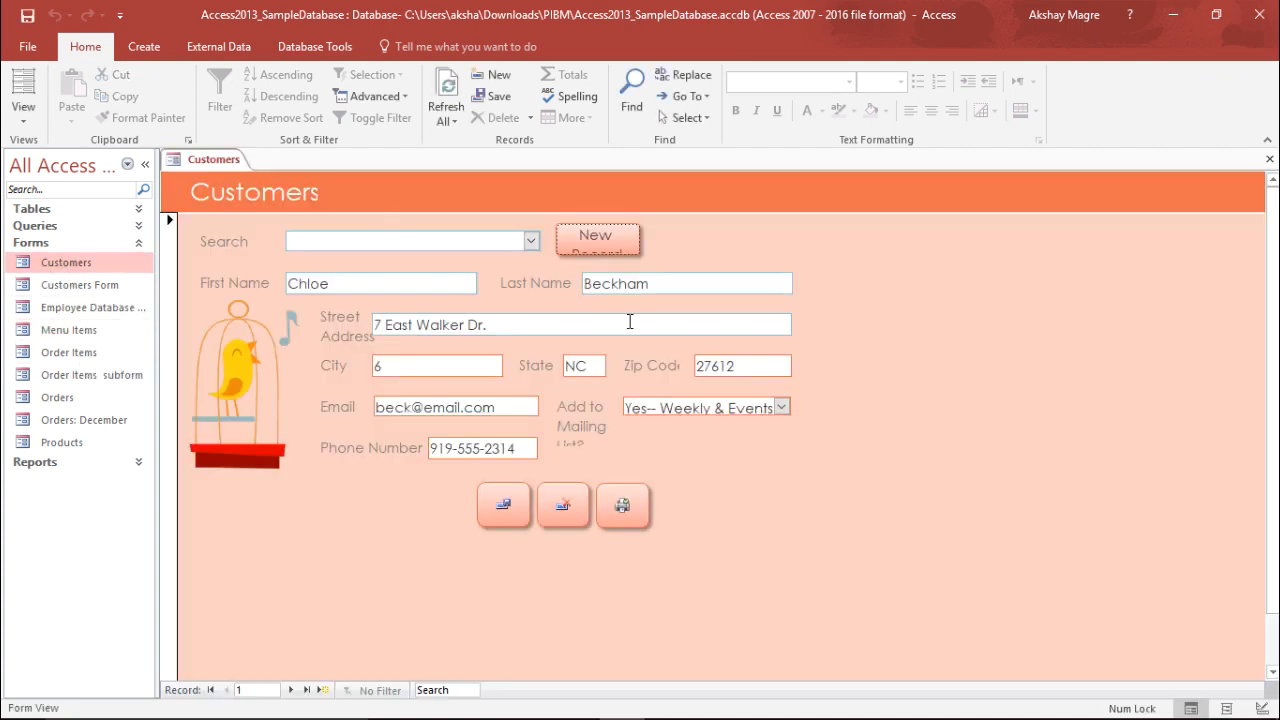
left_click(82, 330)
double_click(82, 330)
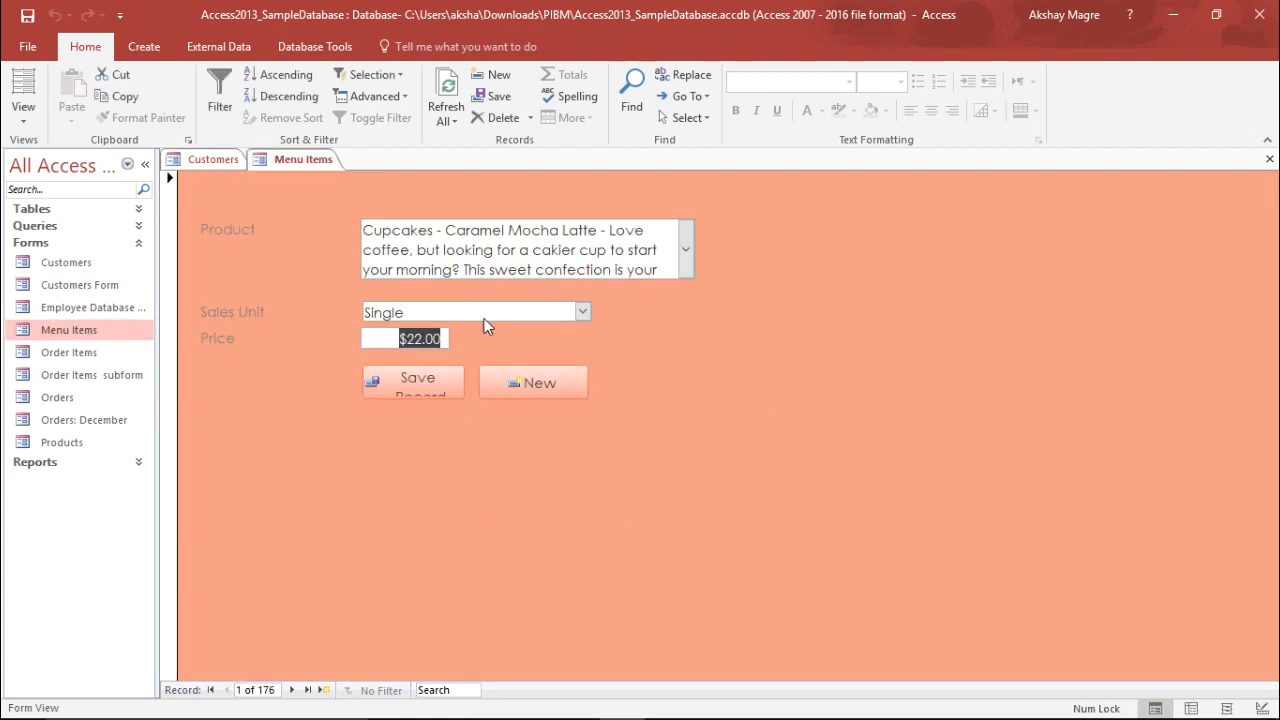
left_click(145, 165)
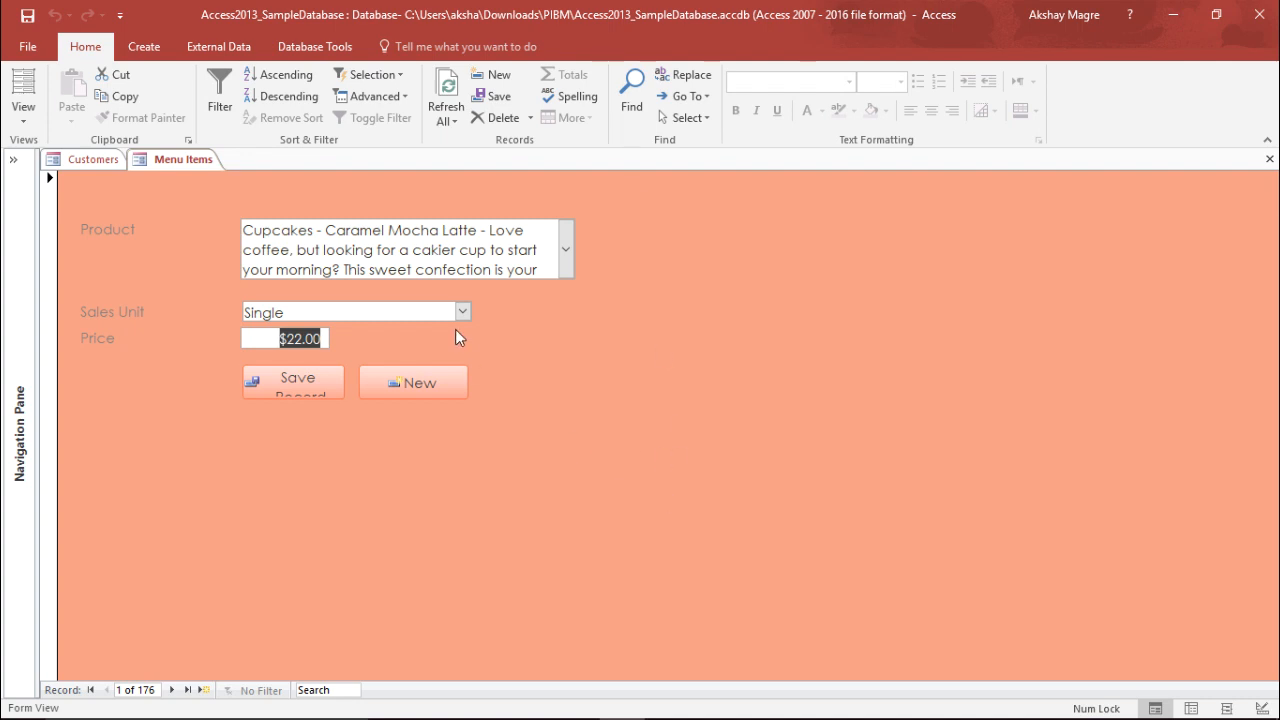
Close the open Customers and Menu Items forms
left_click(103, 162)
right_click(104, 163)
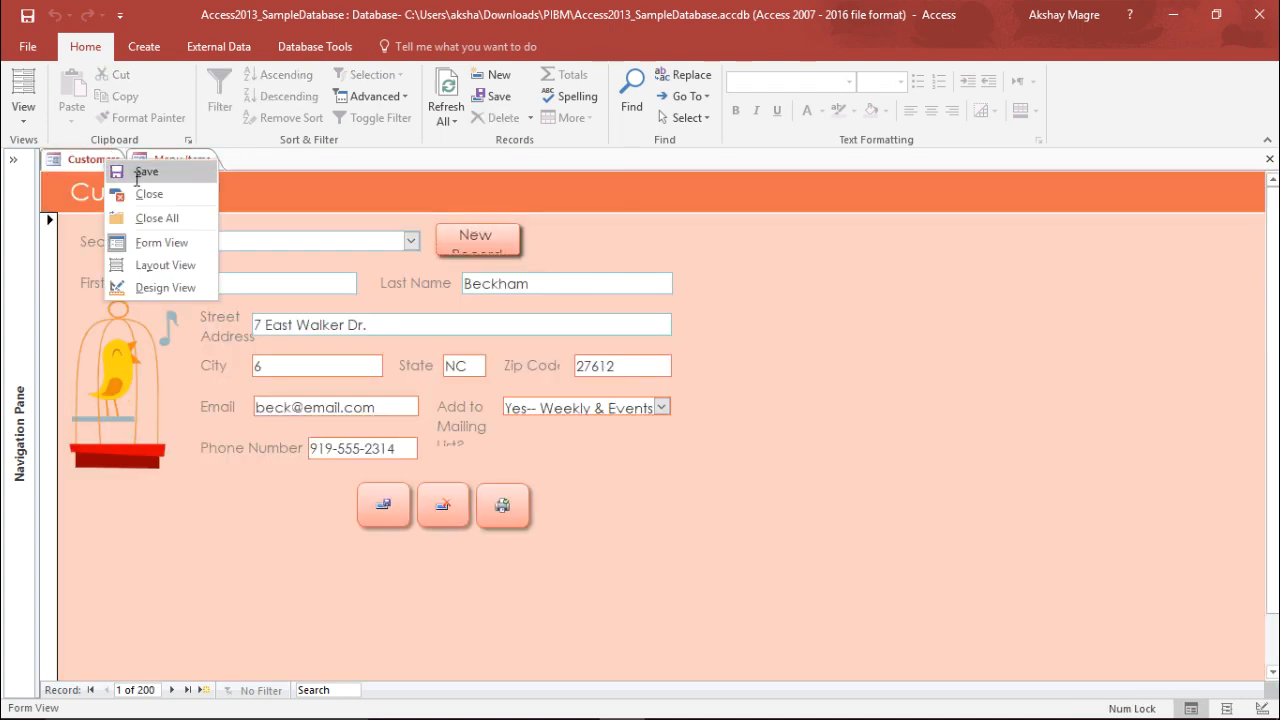
left_click(161, 194)
right_click(97, 160)
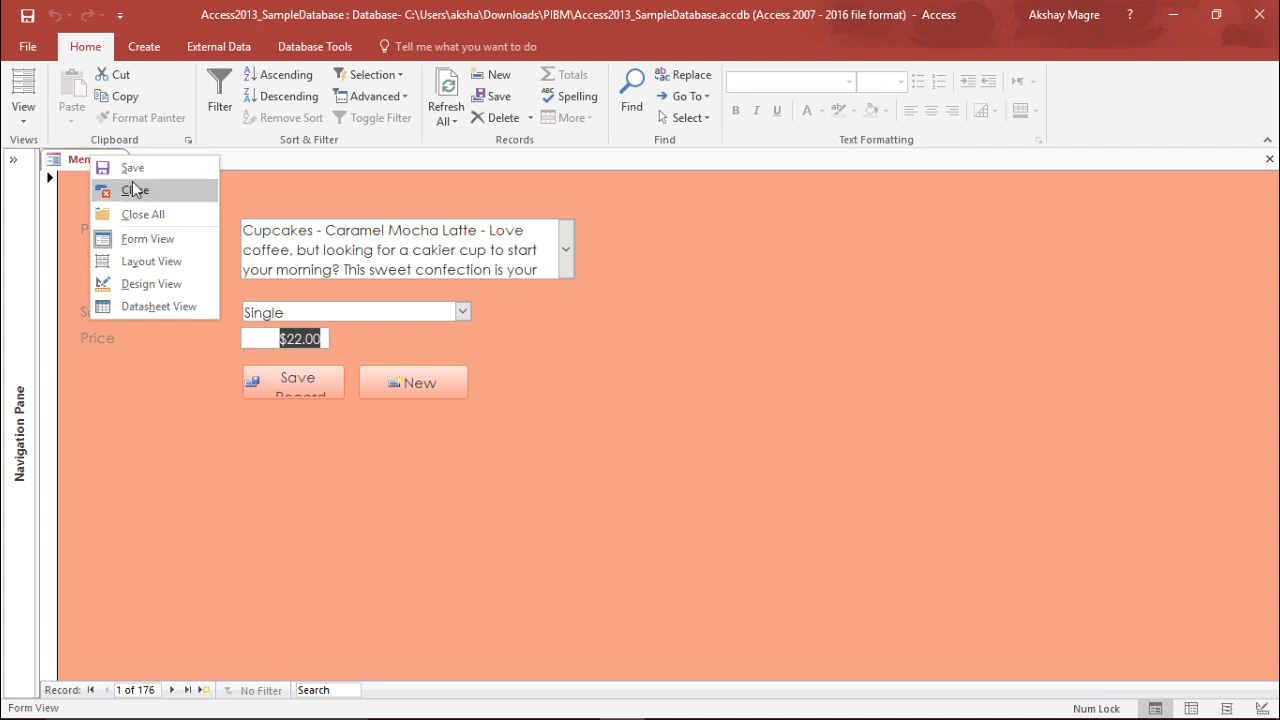
left_click(140, 190)
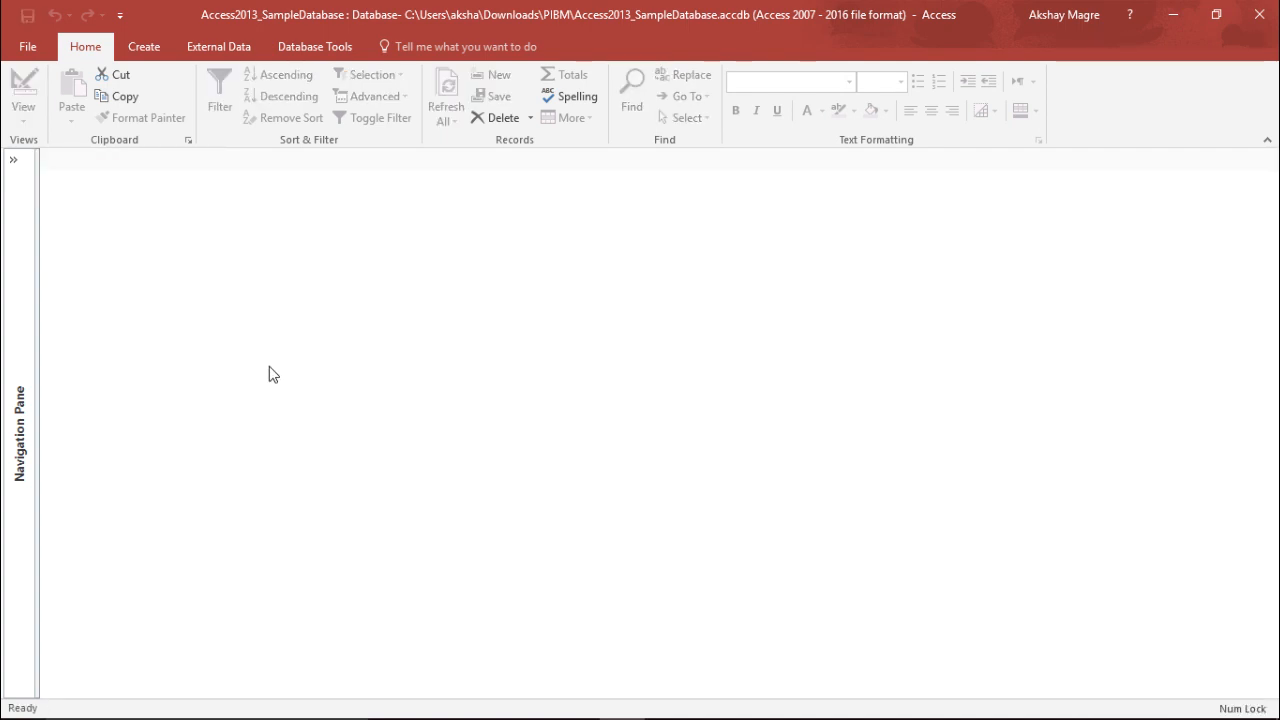
Create a new navigation form with the Horizontal Tabs layout
left_click(136, 50)
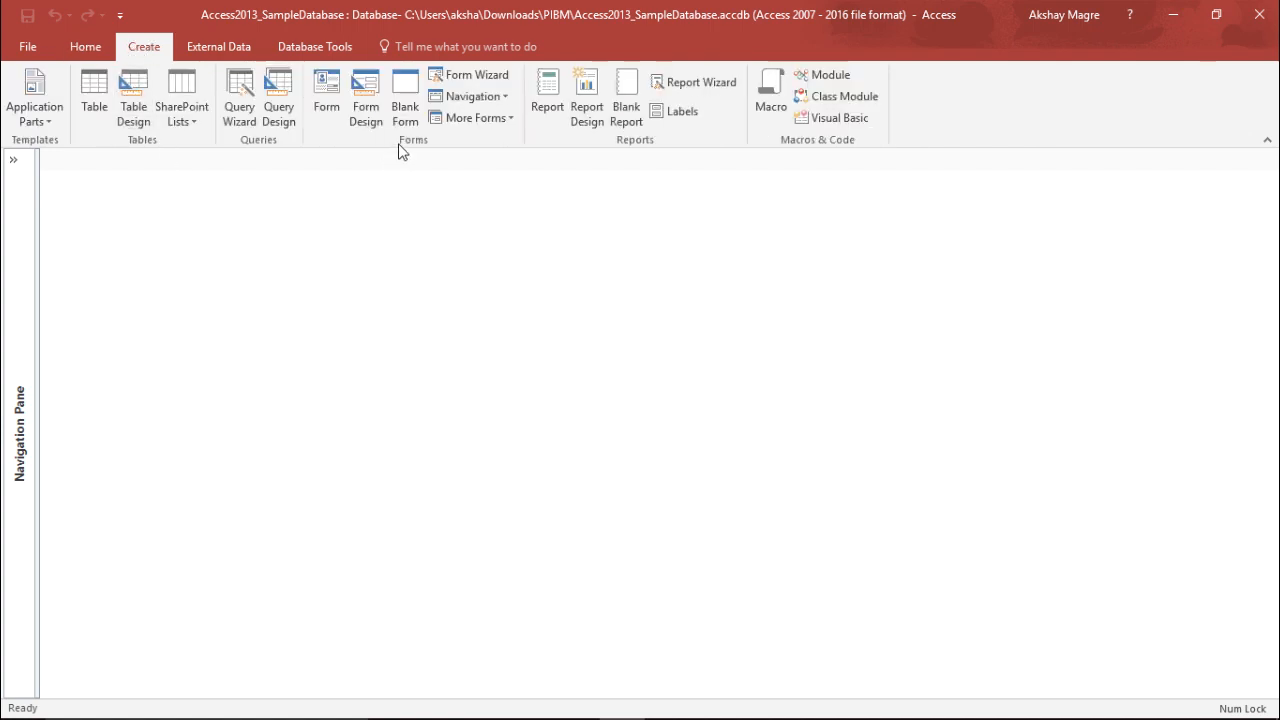
left_click(507, 105)
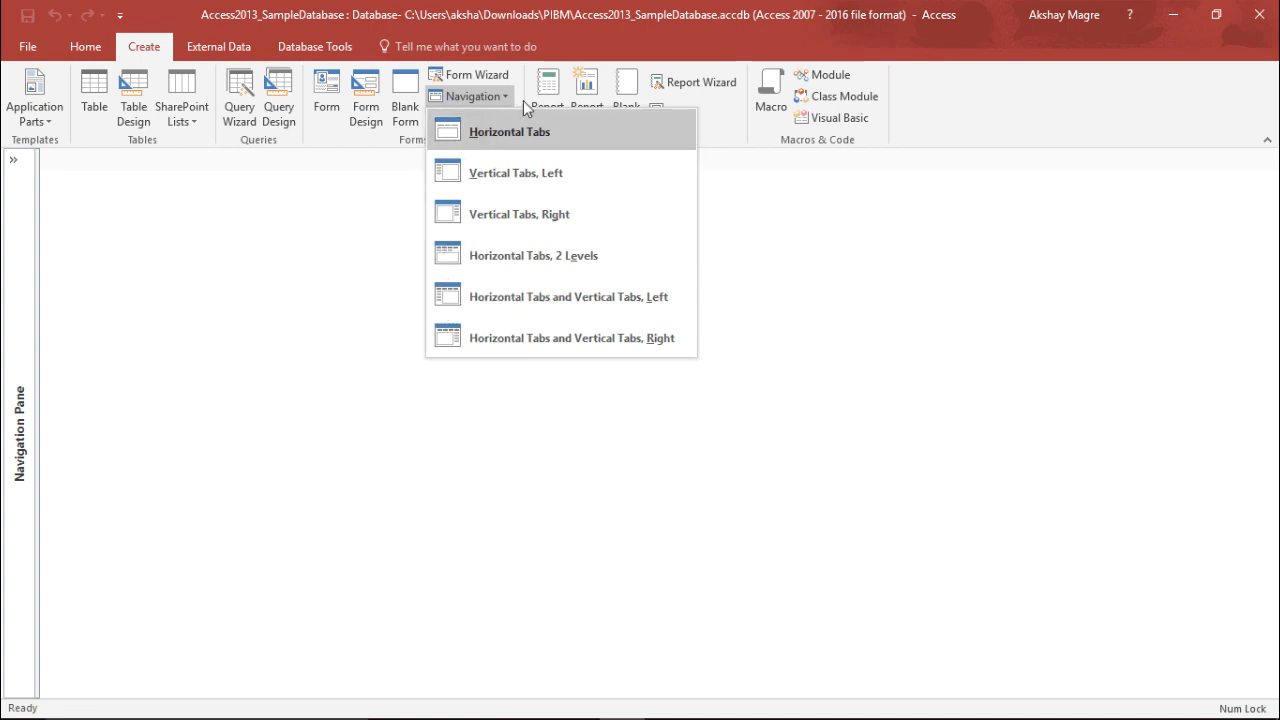
left_click(480, 131)
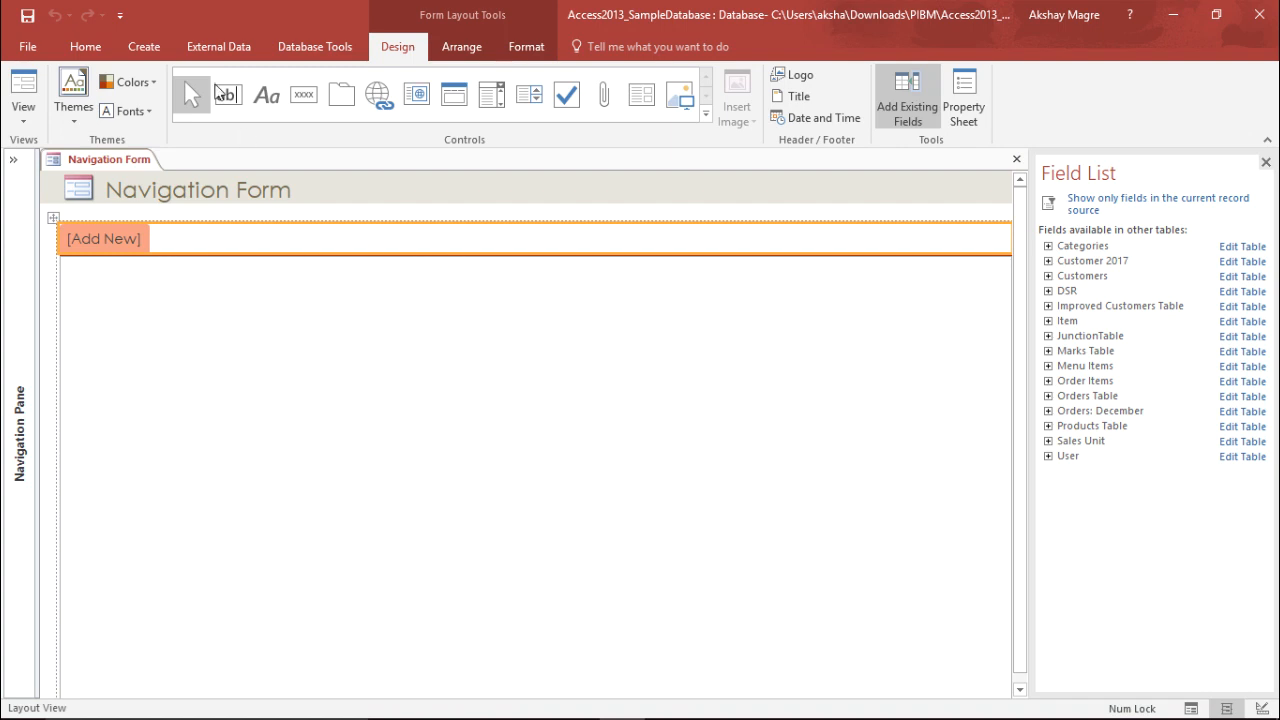
left_click(140, 45)
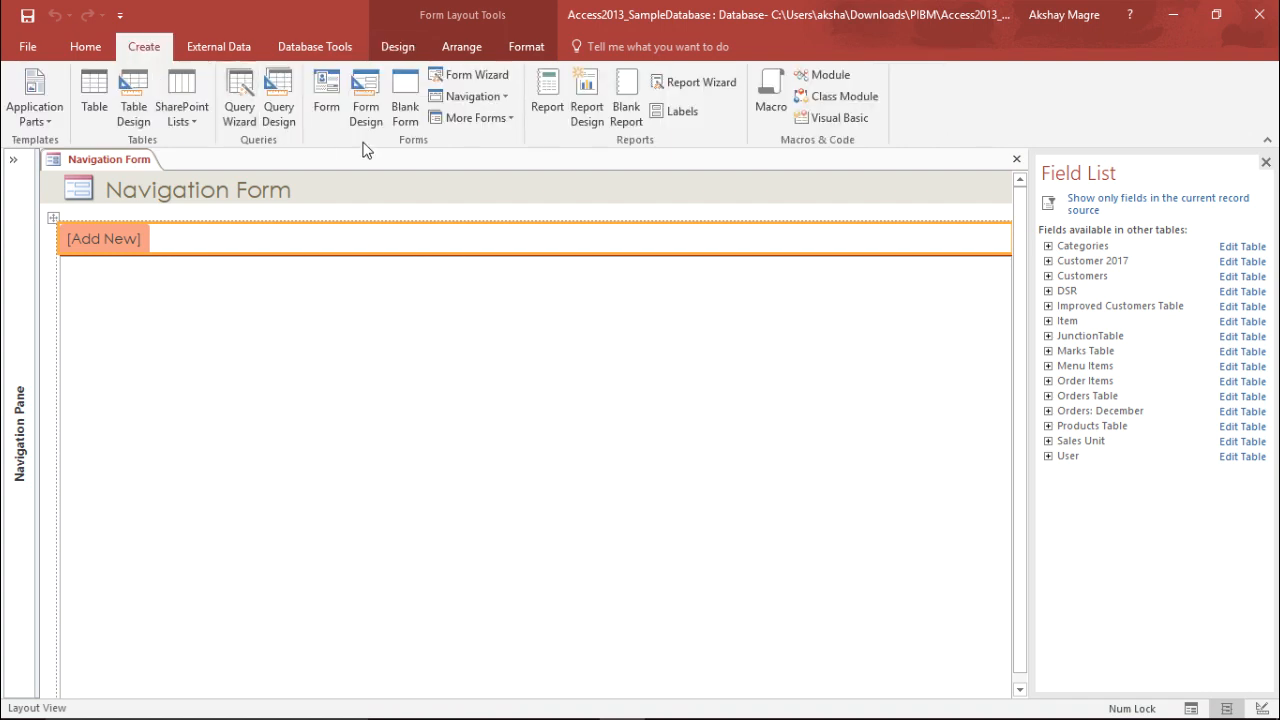
left_click(486, 92)
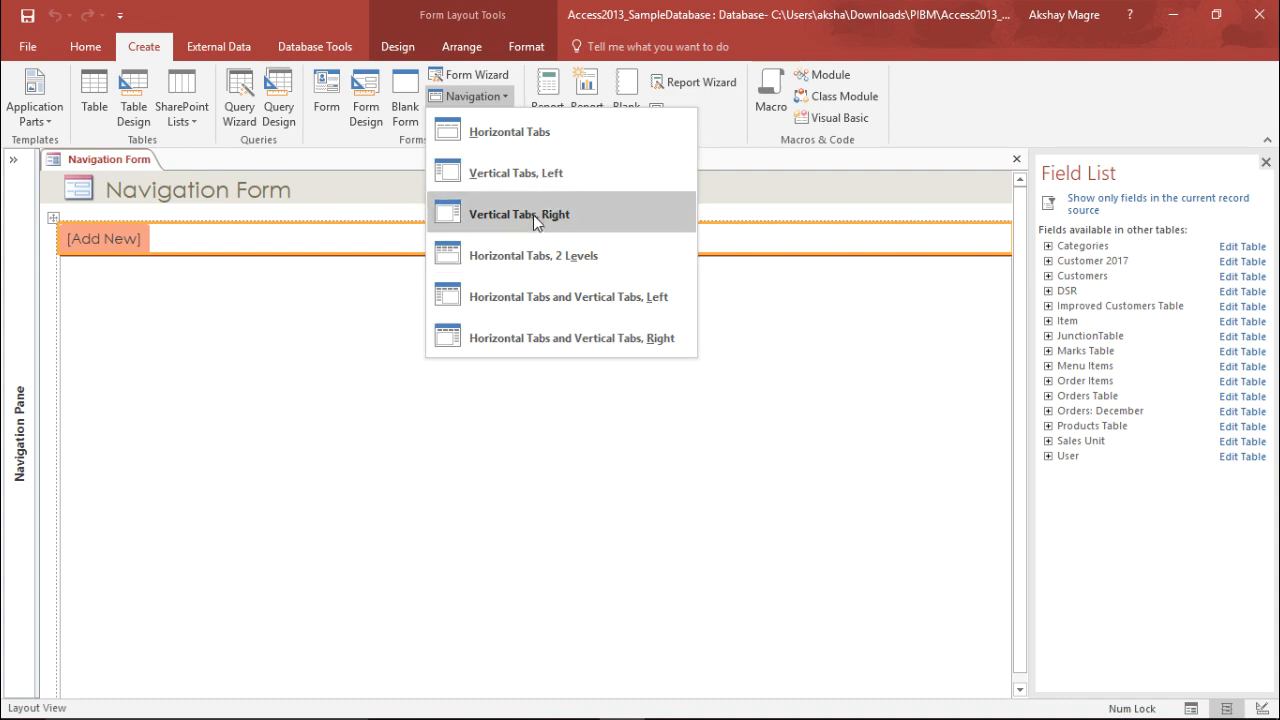
left_click(323, 196)
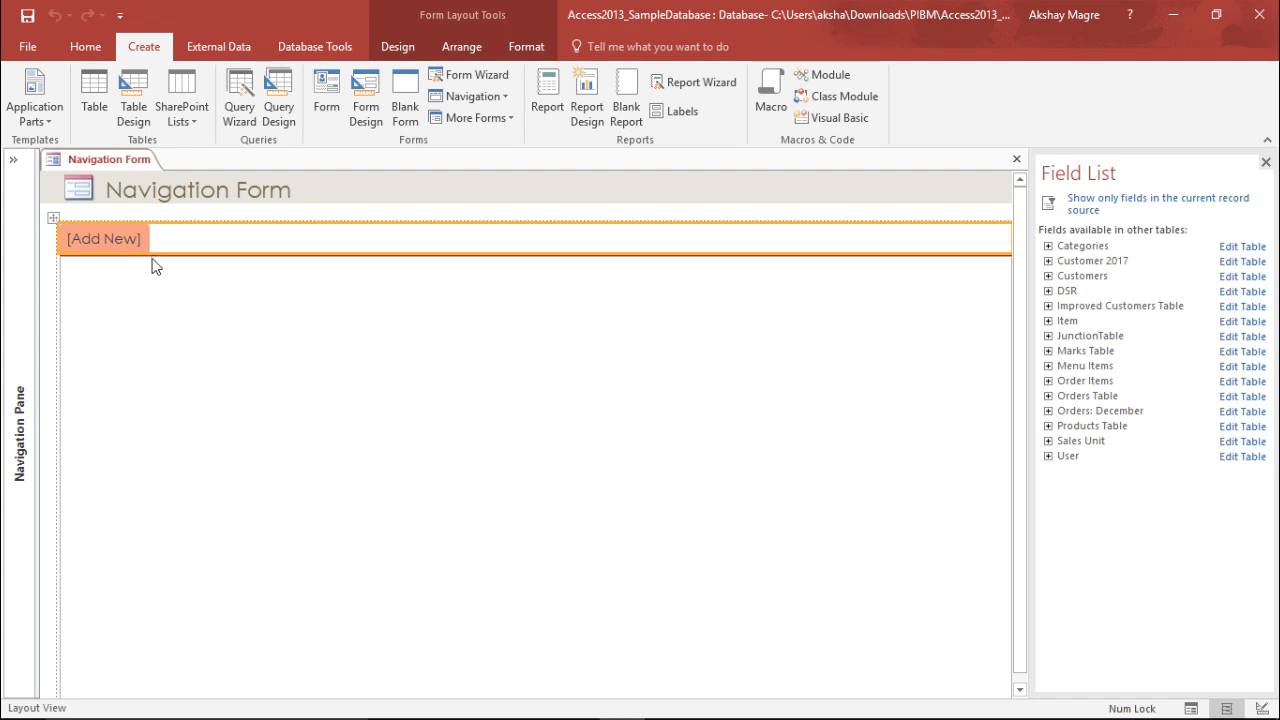
Add the Customers form as the first tab of the navigation form by naming the new tab Customers
left_click(110, 242)
left_click(109, 238)
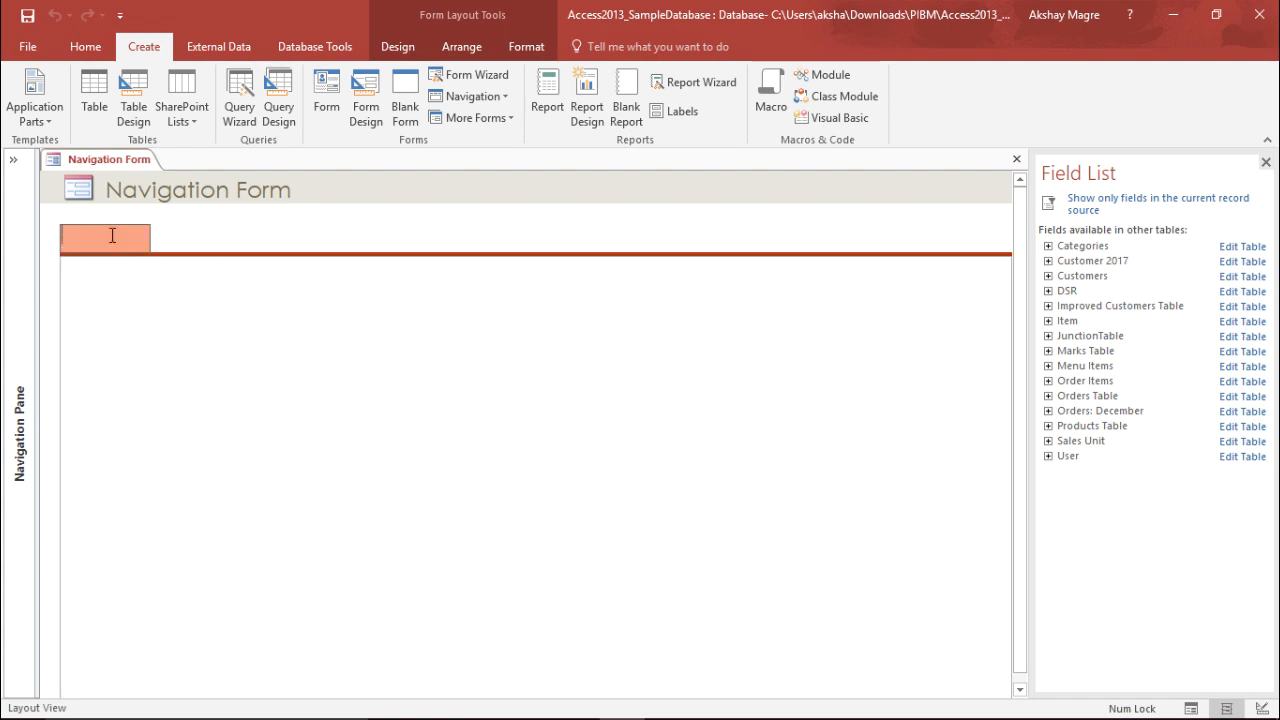
type("Customers")
key("Return")
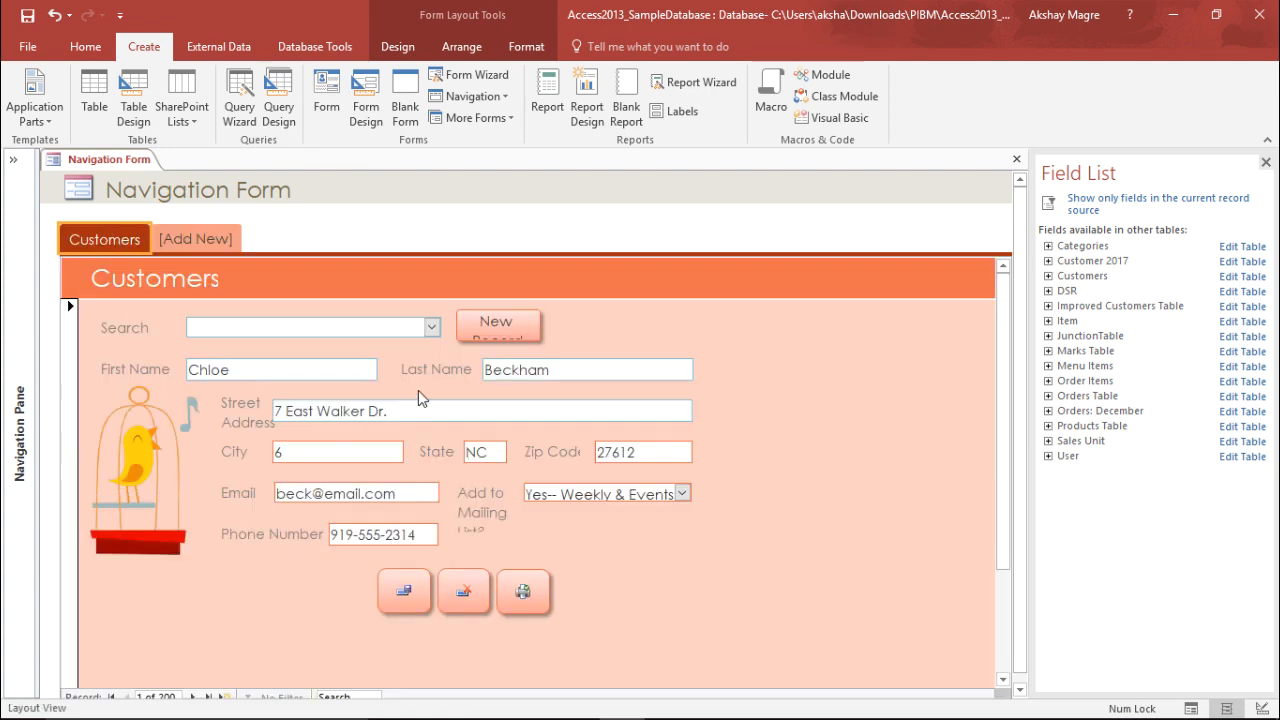
left_click(652, 538)
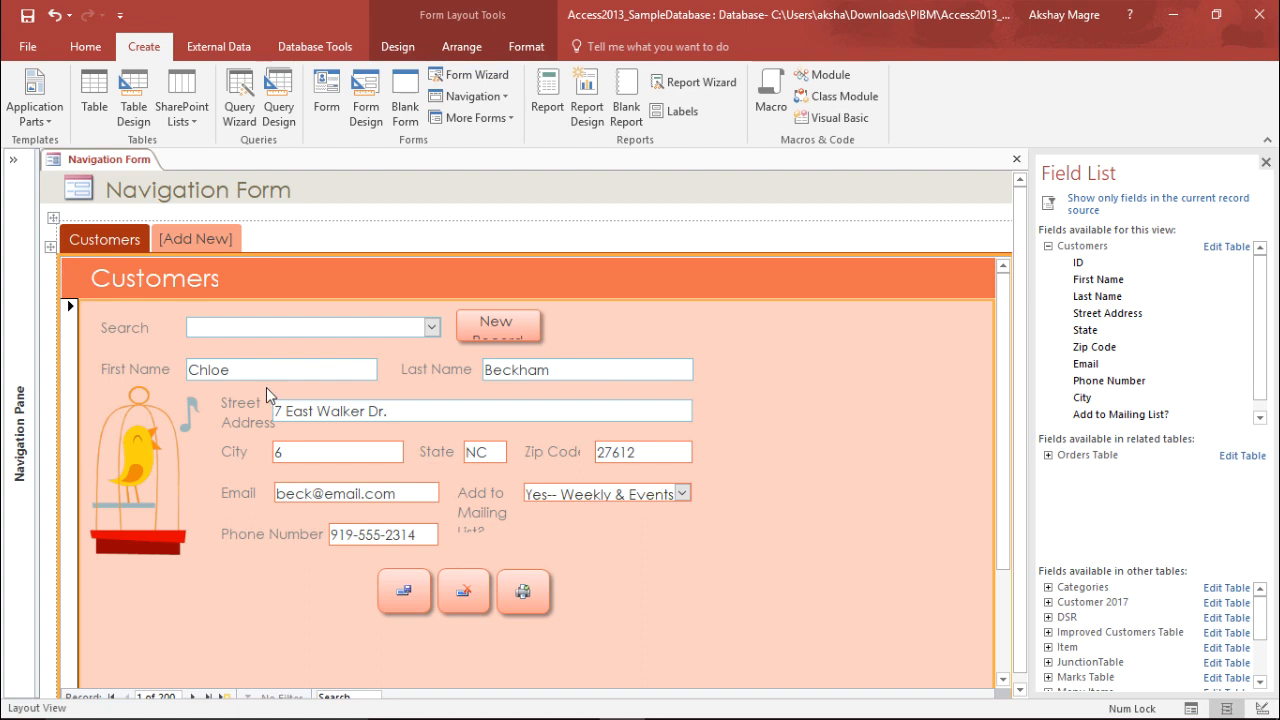
Add the Products and Menu Items forms from the object list as new tabs after Customers, and collapse the list
left_click(14, 163)
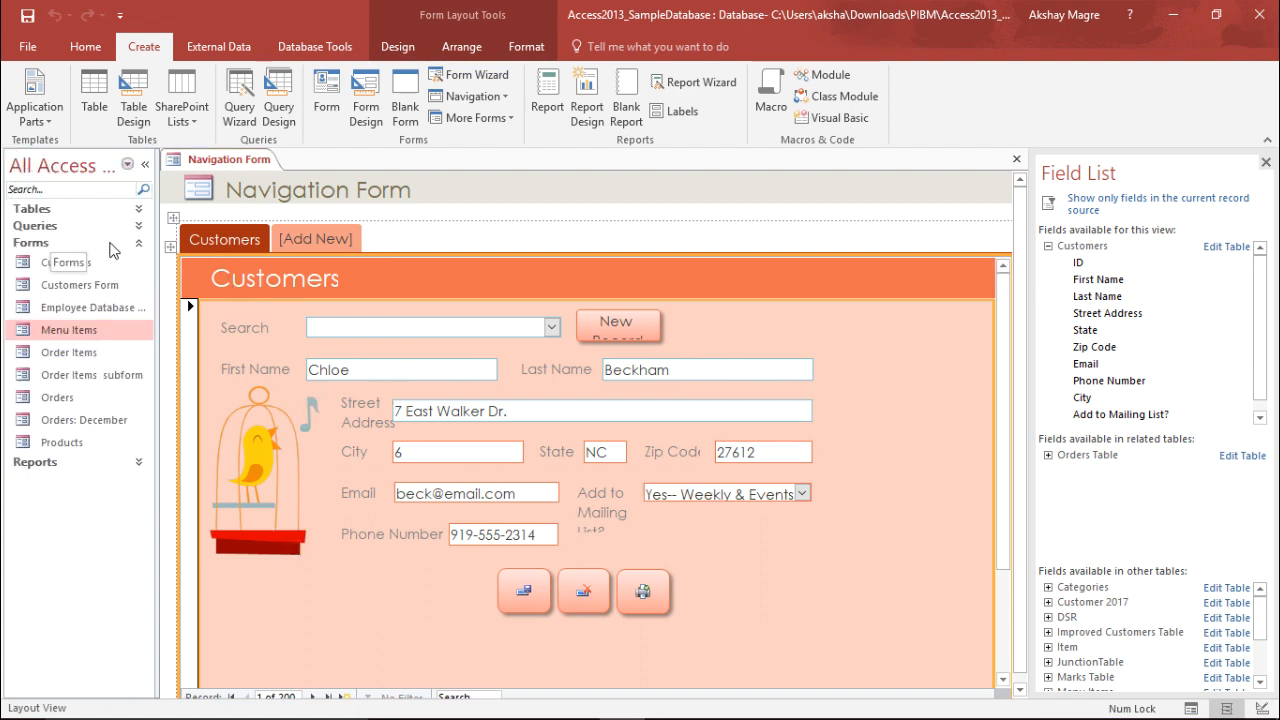
left_click(50, 449)
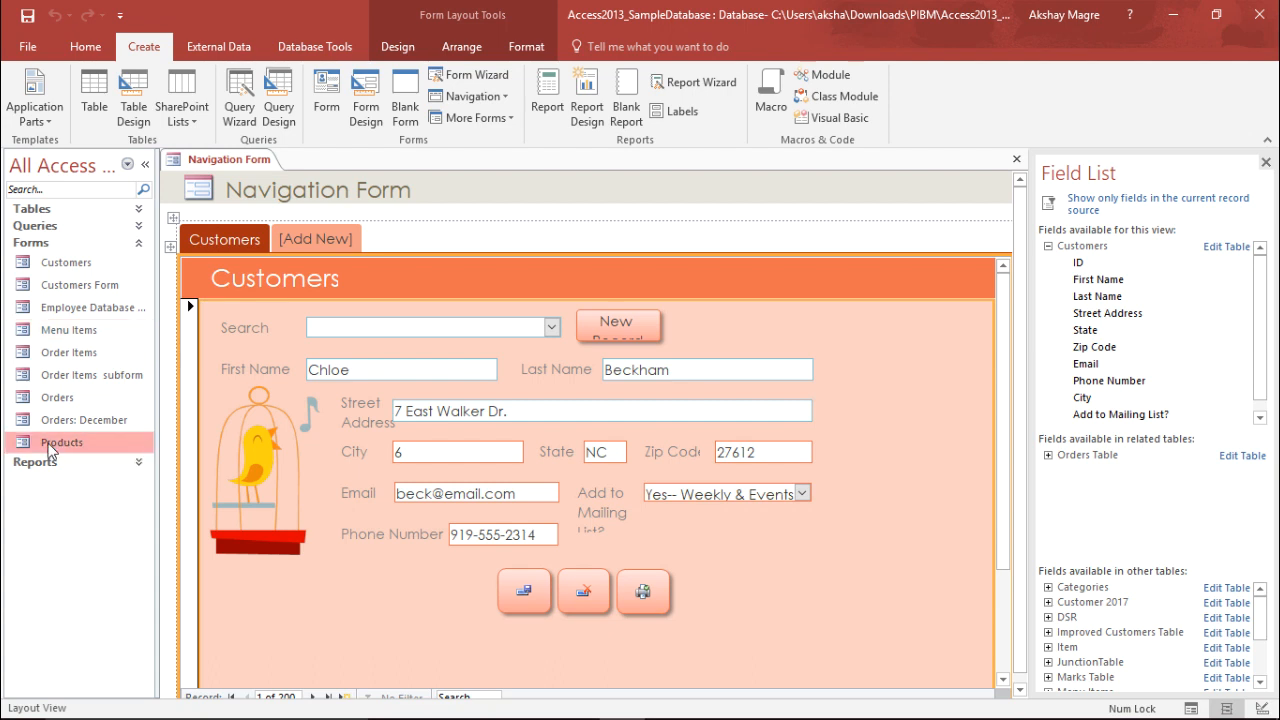
mouse_move(50, 449)
left_mouse_down()
mouse_move(143, 520)
mouse_move(299, 512)
mouse_move(290, 420)
mouse_move(315, 244)
left_mouse_up()
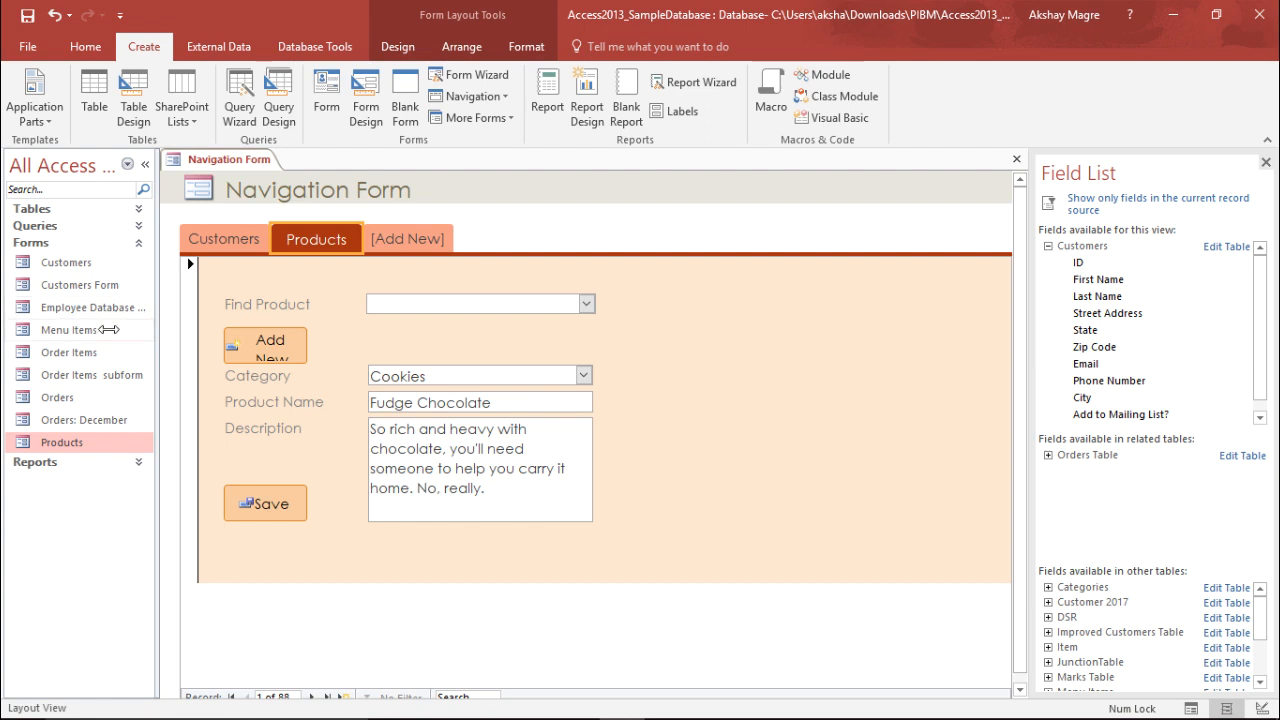
mouse_move(68, 331)
left_mouse_down()
mouse_move(381, 330)
mouse_move(413, 245)
left_mouse_up()
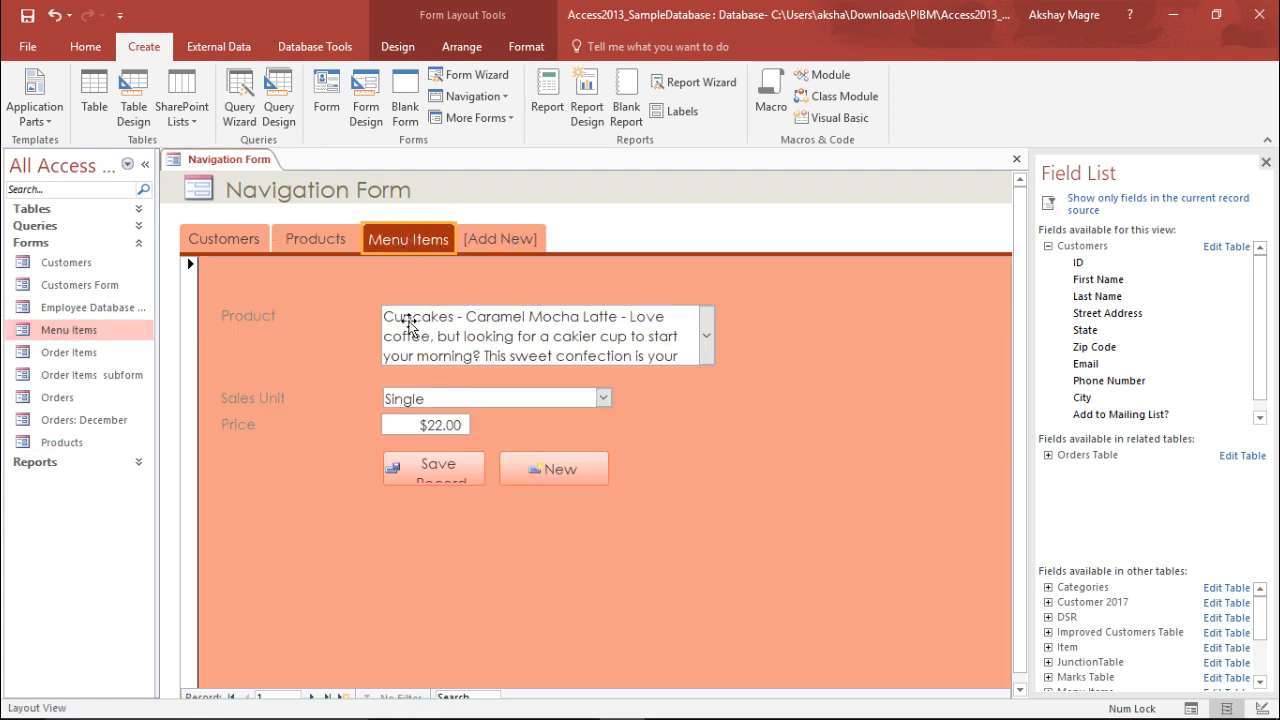
left_click(145, 164)
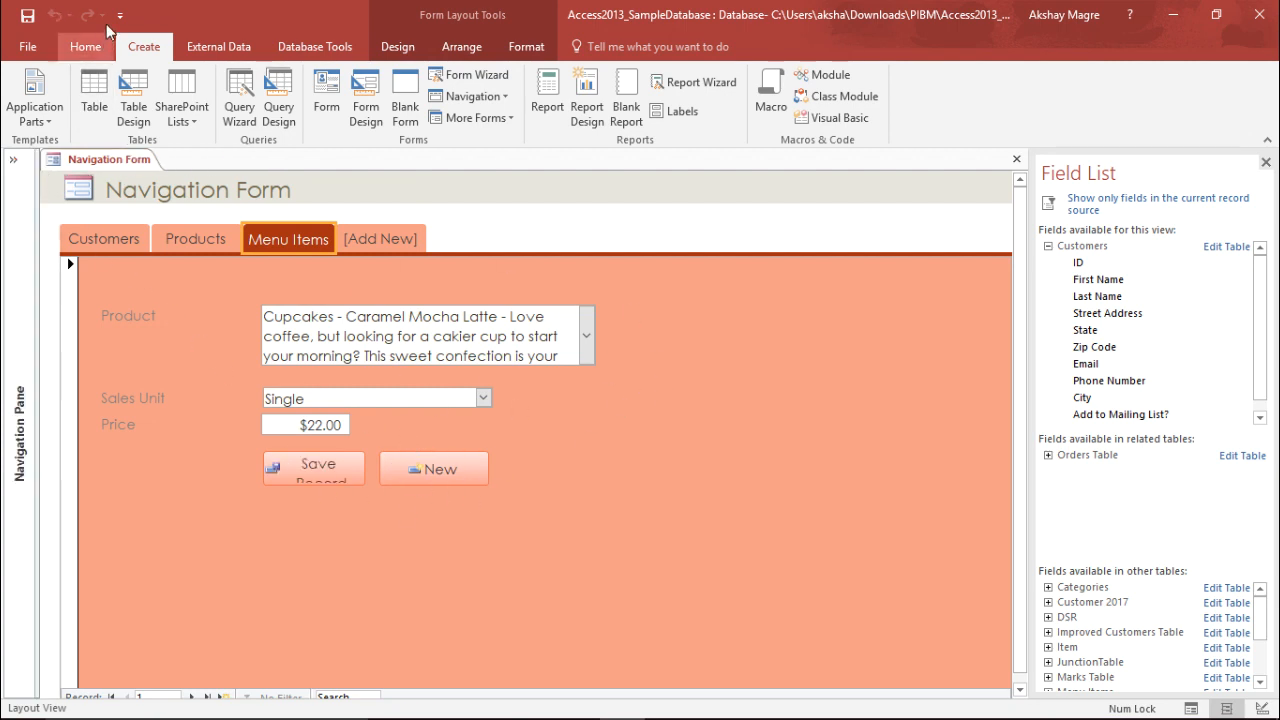
Switch the navigation form from Layout View to Form View
left_click(398, 47)
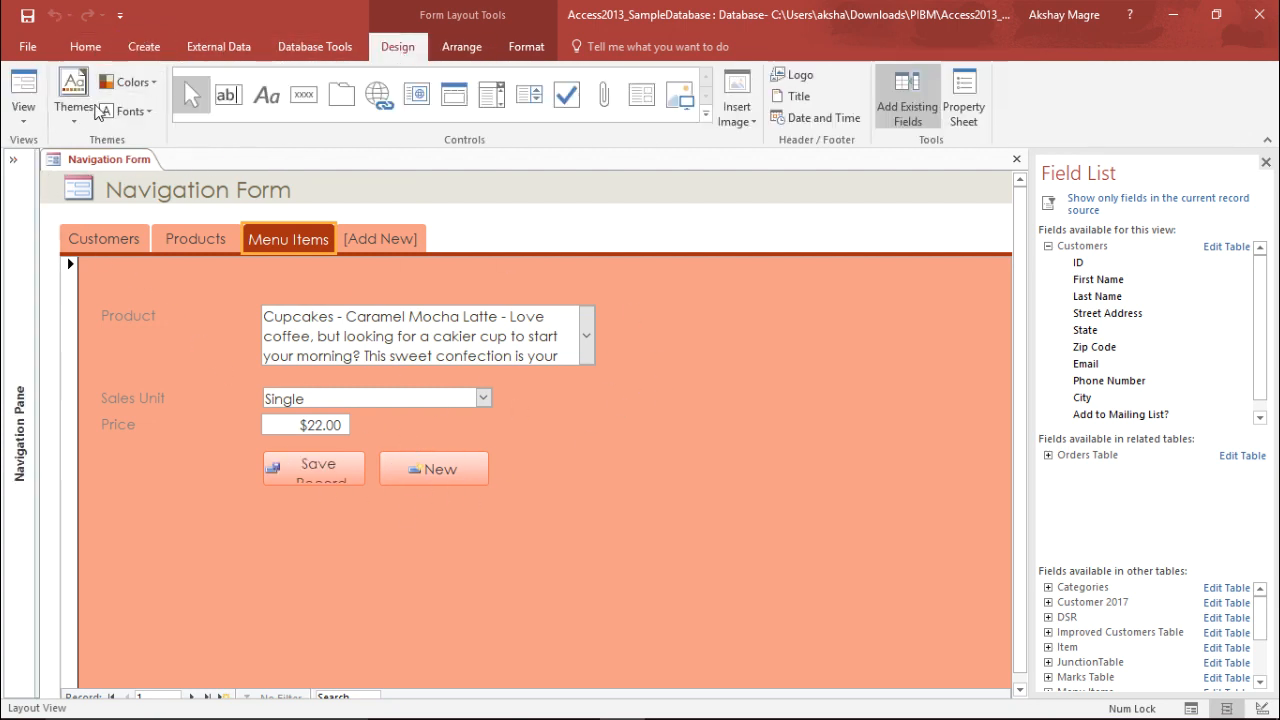
left_click(27, 118)
left_click(52, 152)
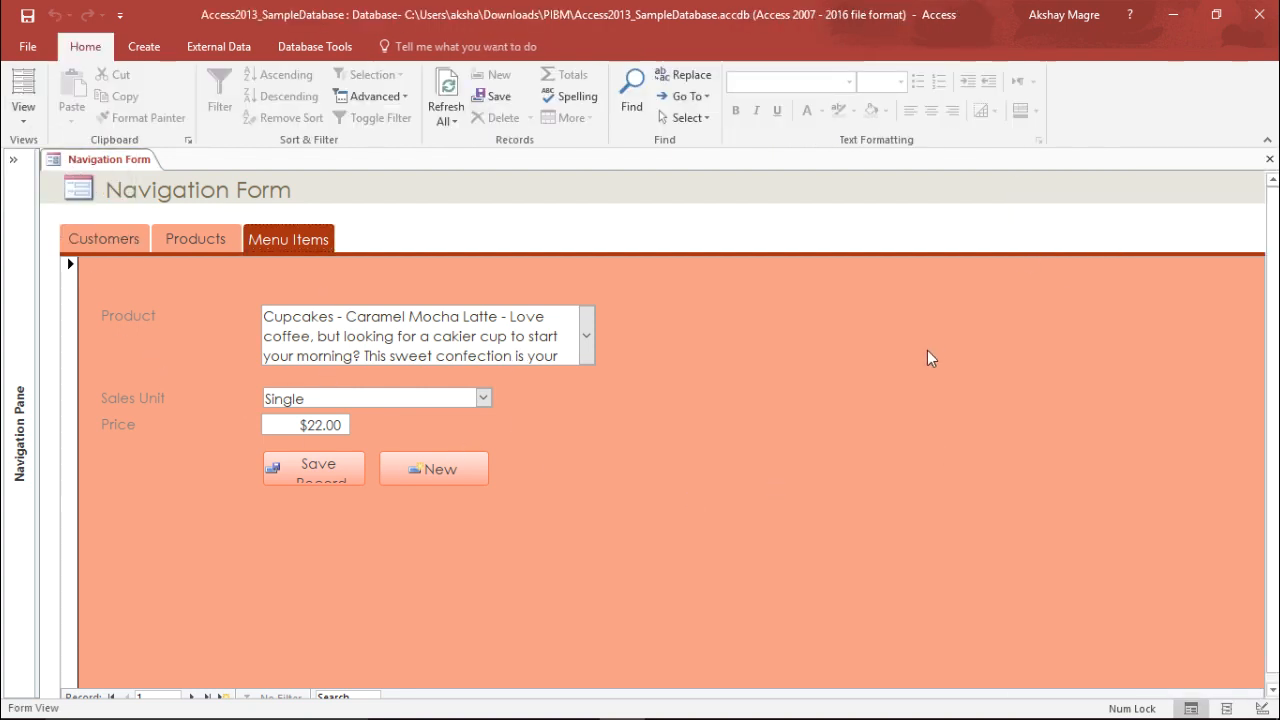
Test the navigation form by switching repeatedly among its Customers, Products and Menu Items tabs, finishing on Customers
left_click(142, 243)
left_click(228, 245)
left_click(272, 245)
left_click(212, 244)
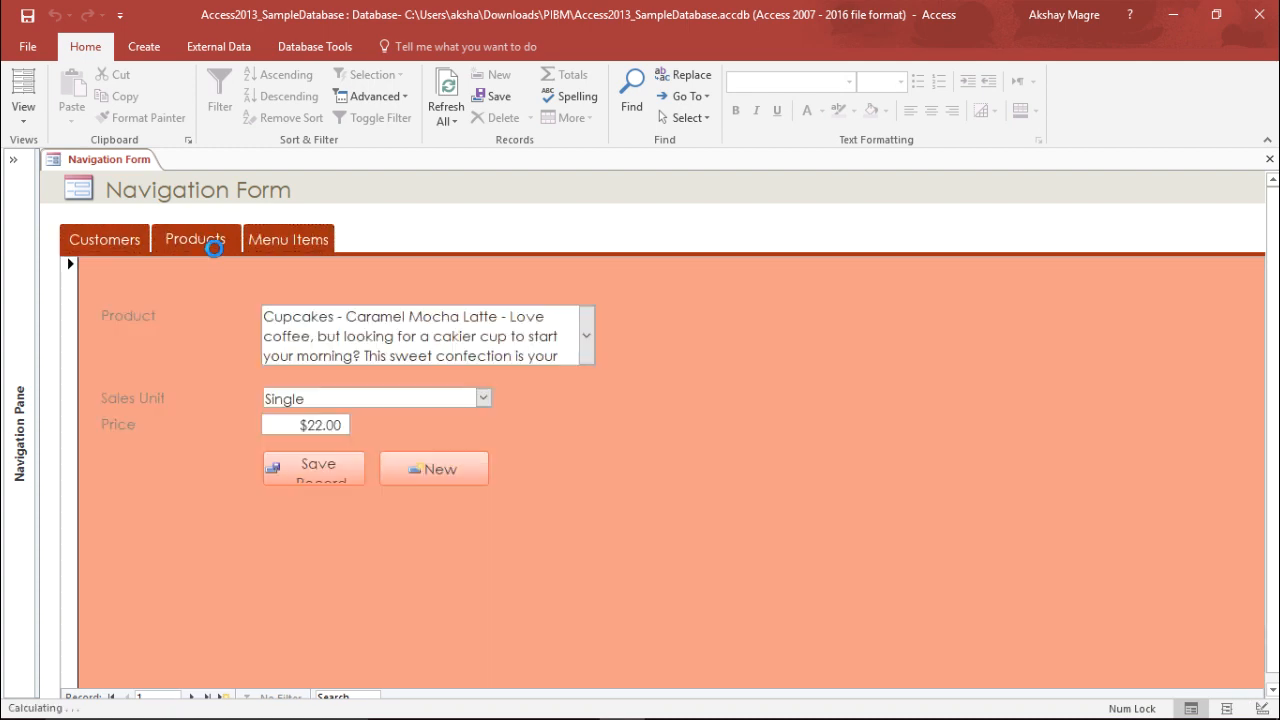
left_click(109, 244)
left_click(232, 241)
left_click(279, 238)
left_click(140, 247)
left_click(205, 240)
left_click(277, 234)
left_click(237, 243)
left_click(128, 243)
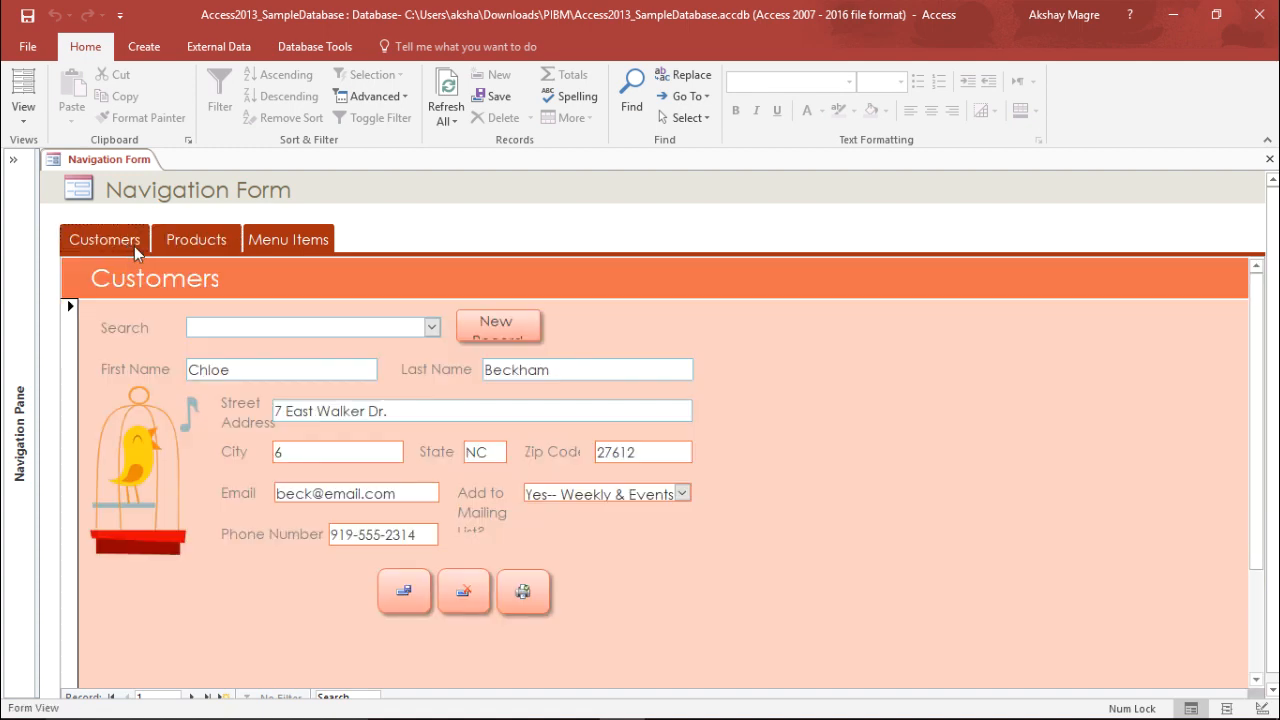
left_click(174, 245)
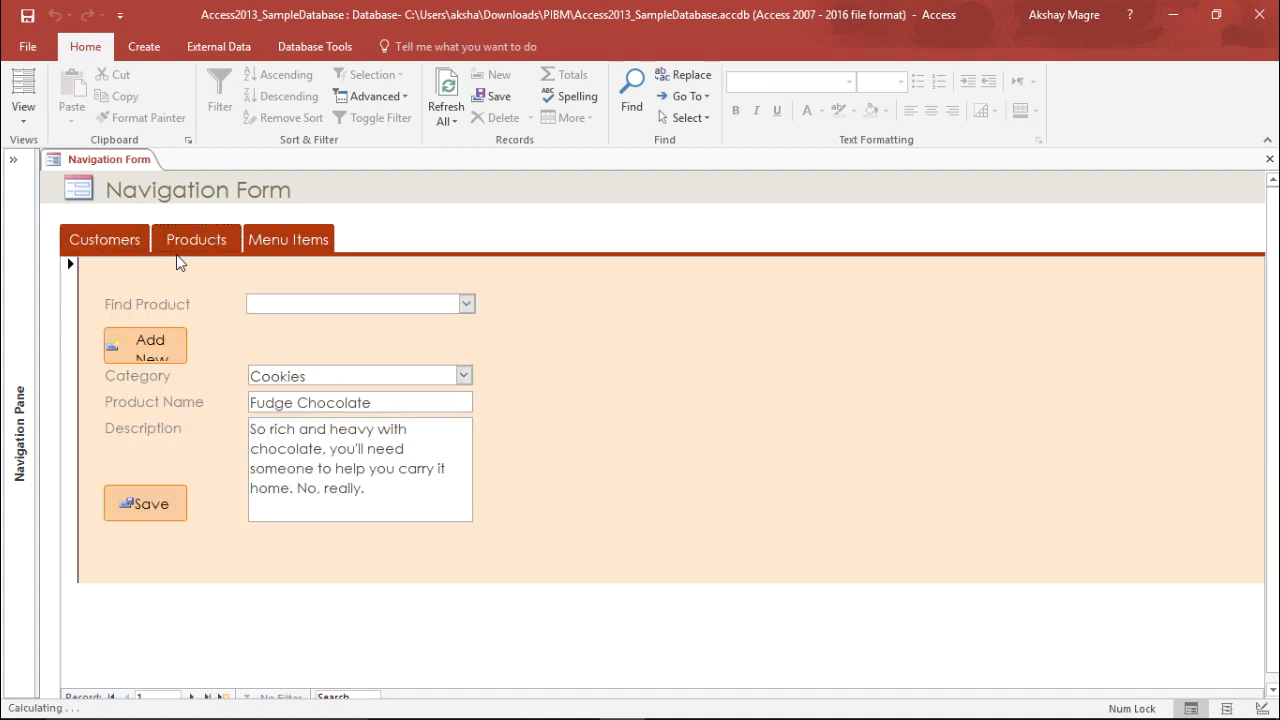
left_click(262, 238)
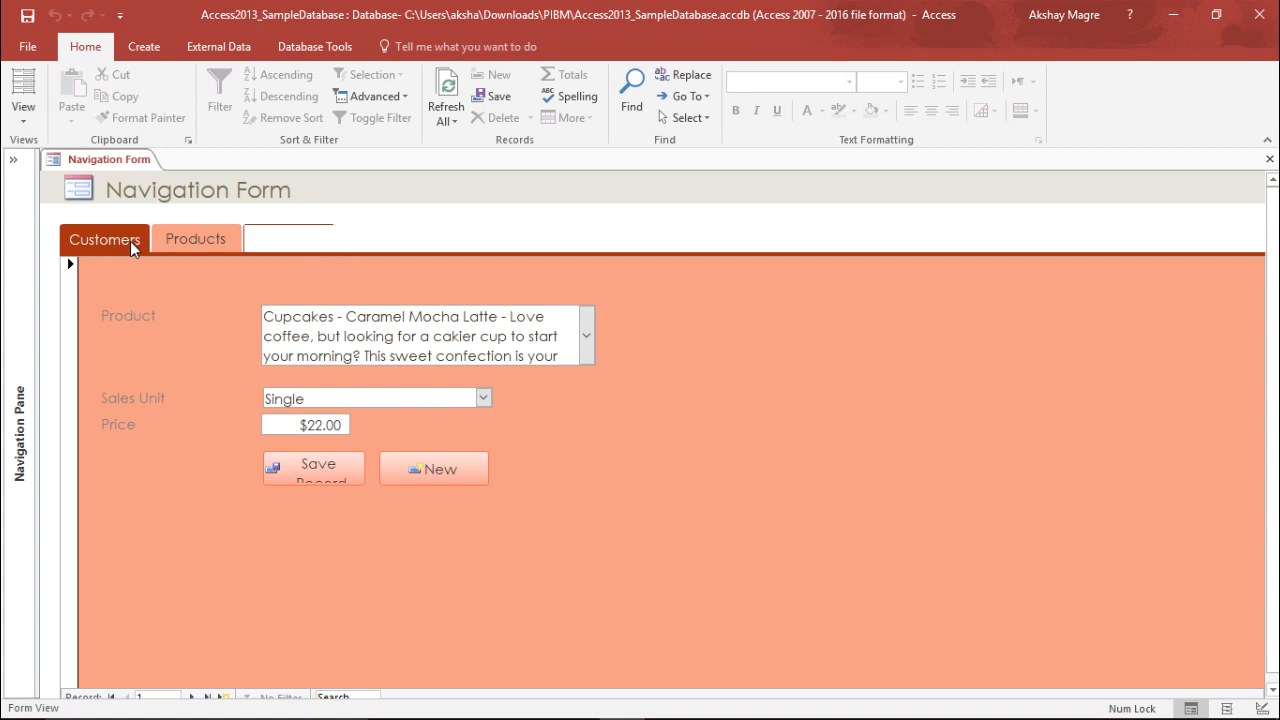
left_click(130, 241)
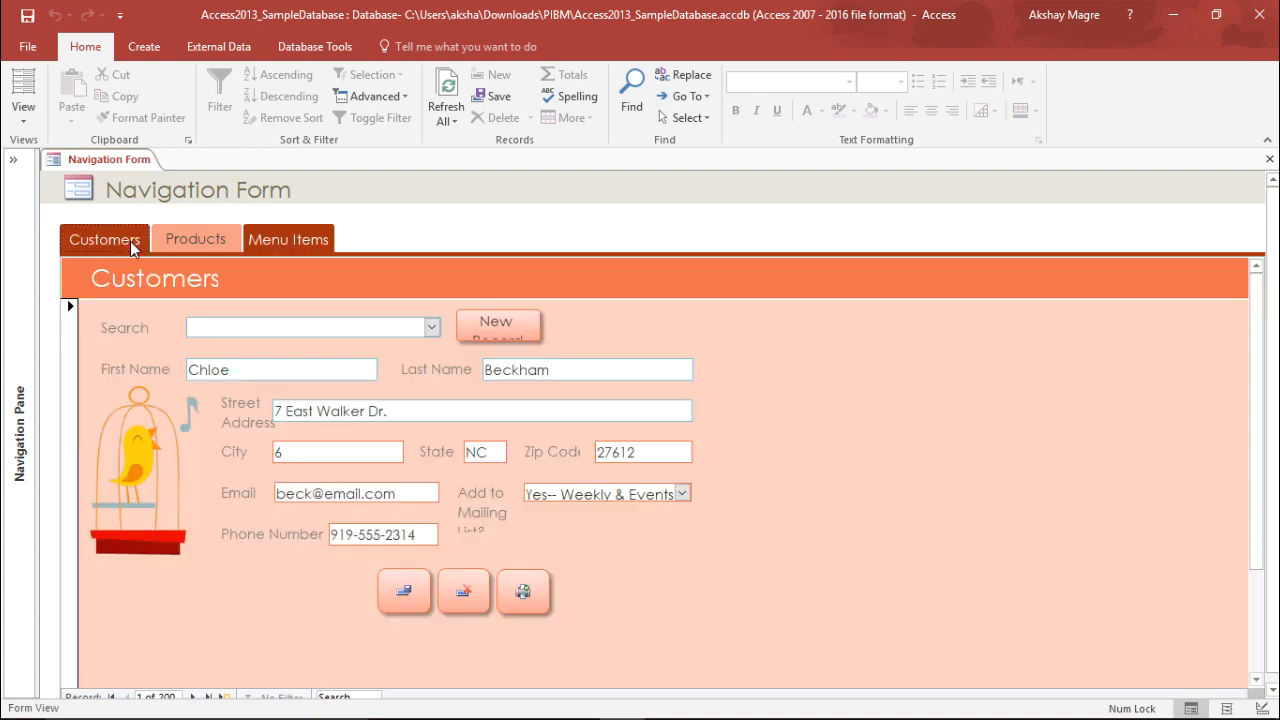
left_click(187, 243)
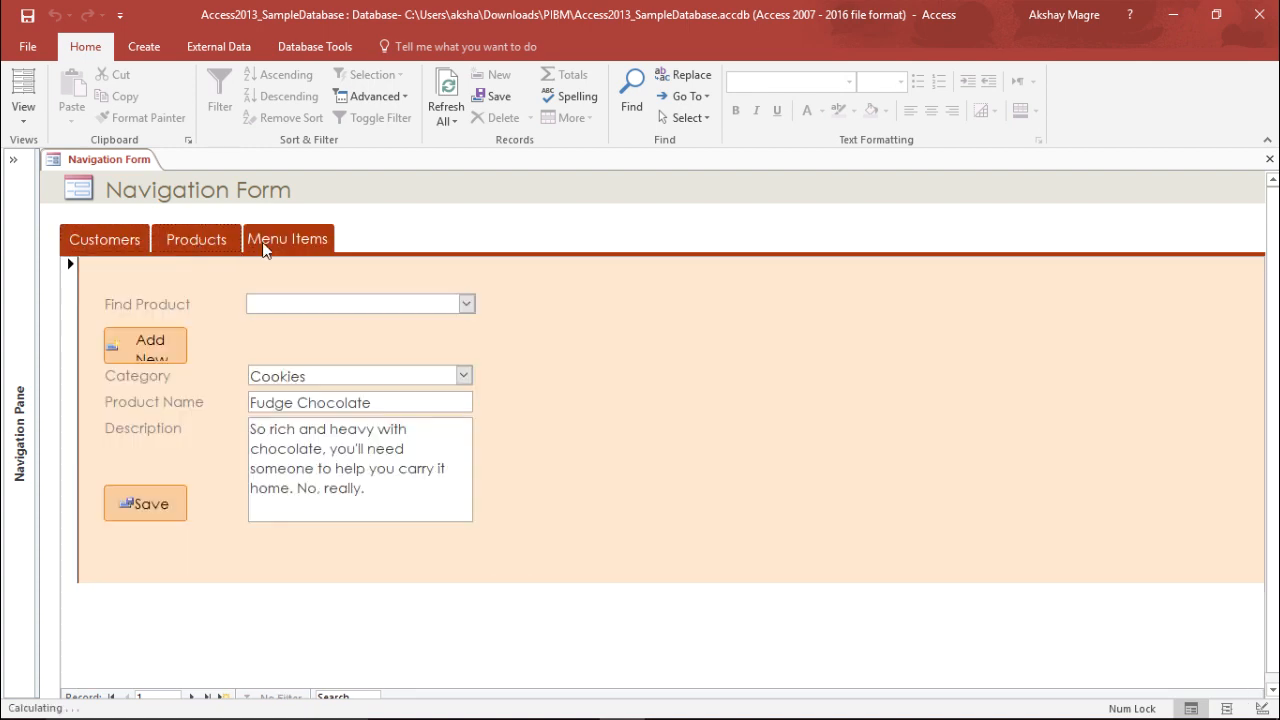
left_click(266, 240)
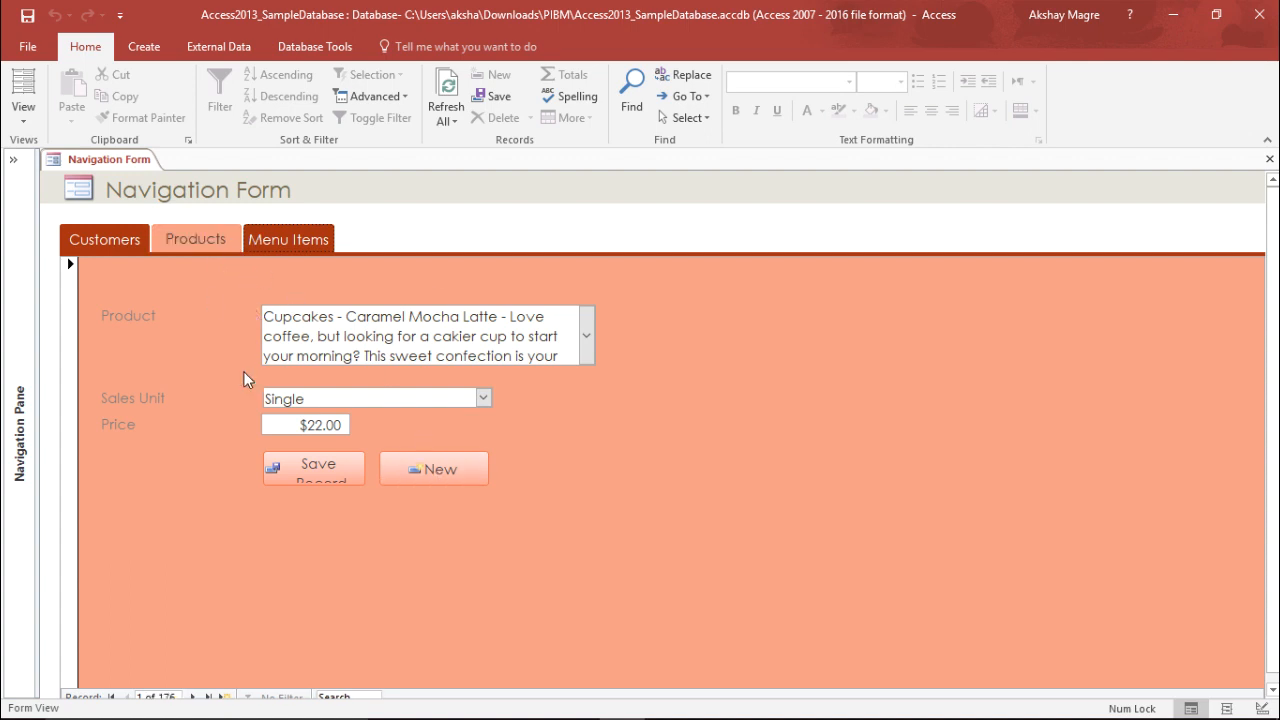
left_click(138, 236)
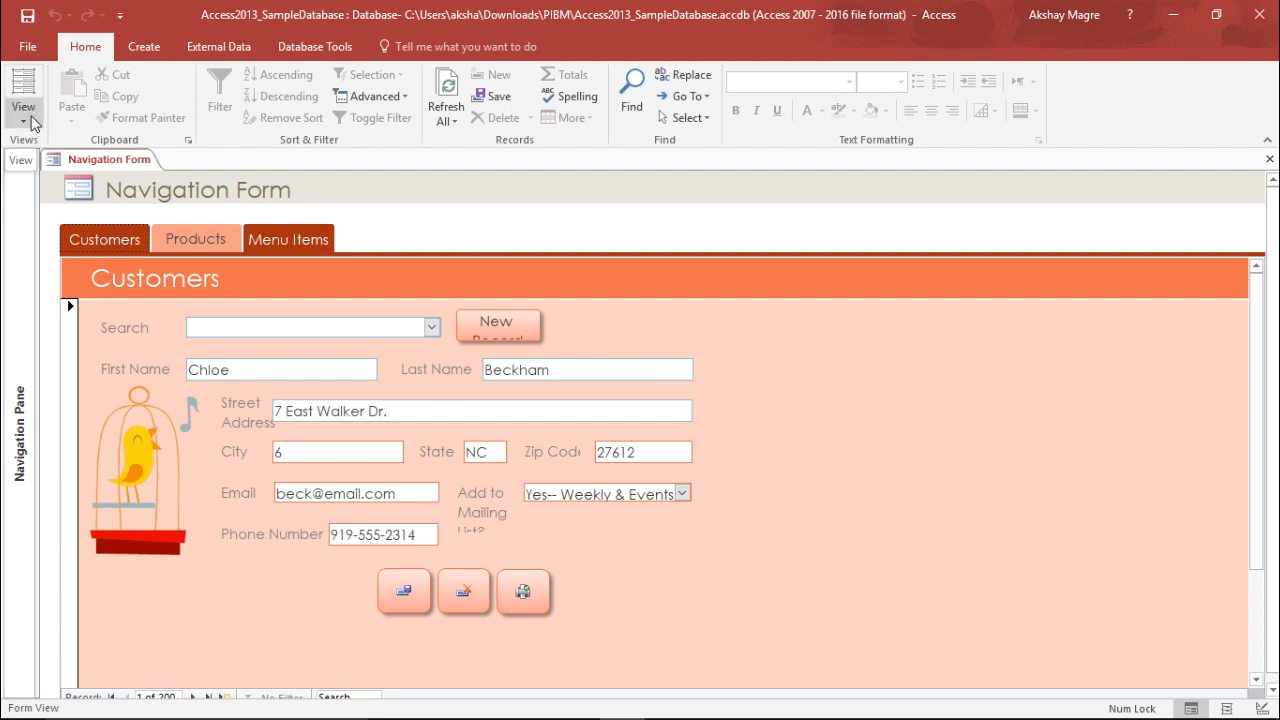
Switch the navigation form to Layout View and on to Design View
left_click(33, 120)
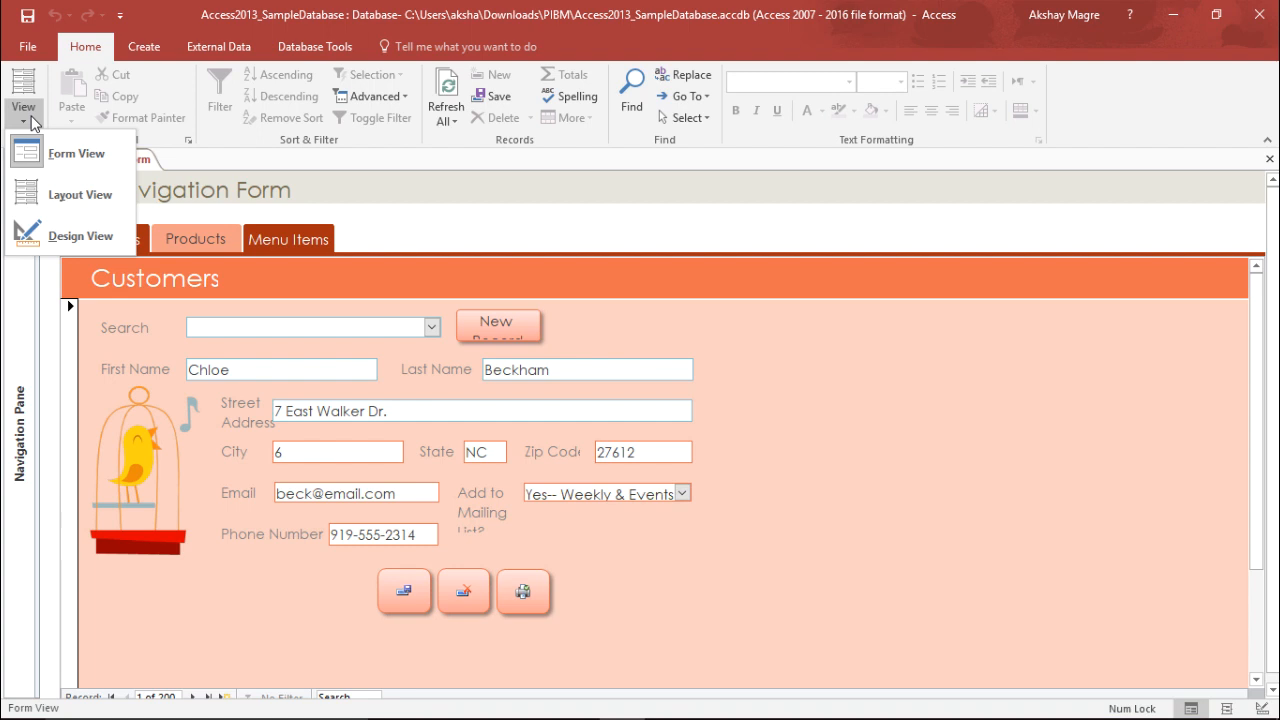
left_click(28, 194)
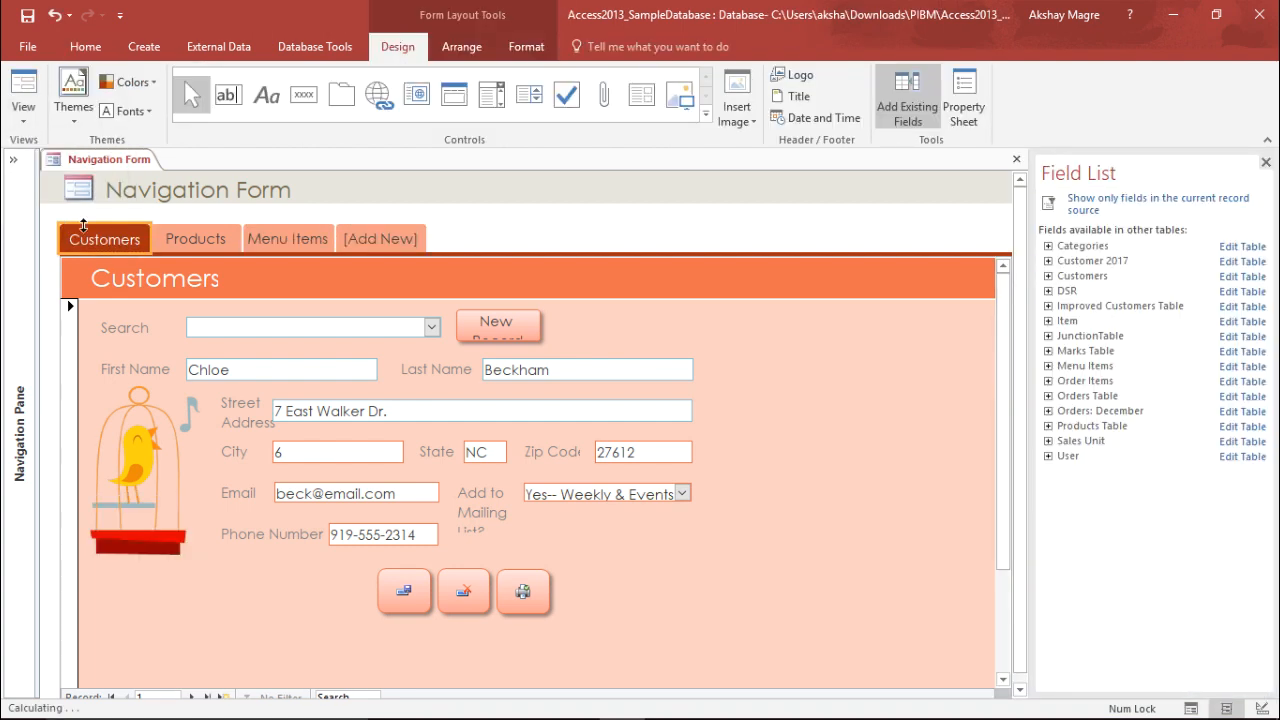
left_click(23, 110)
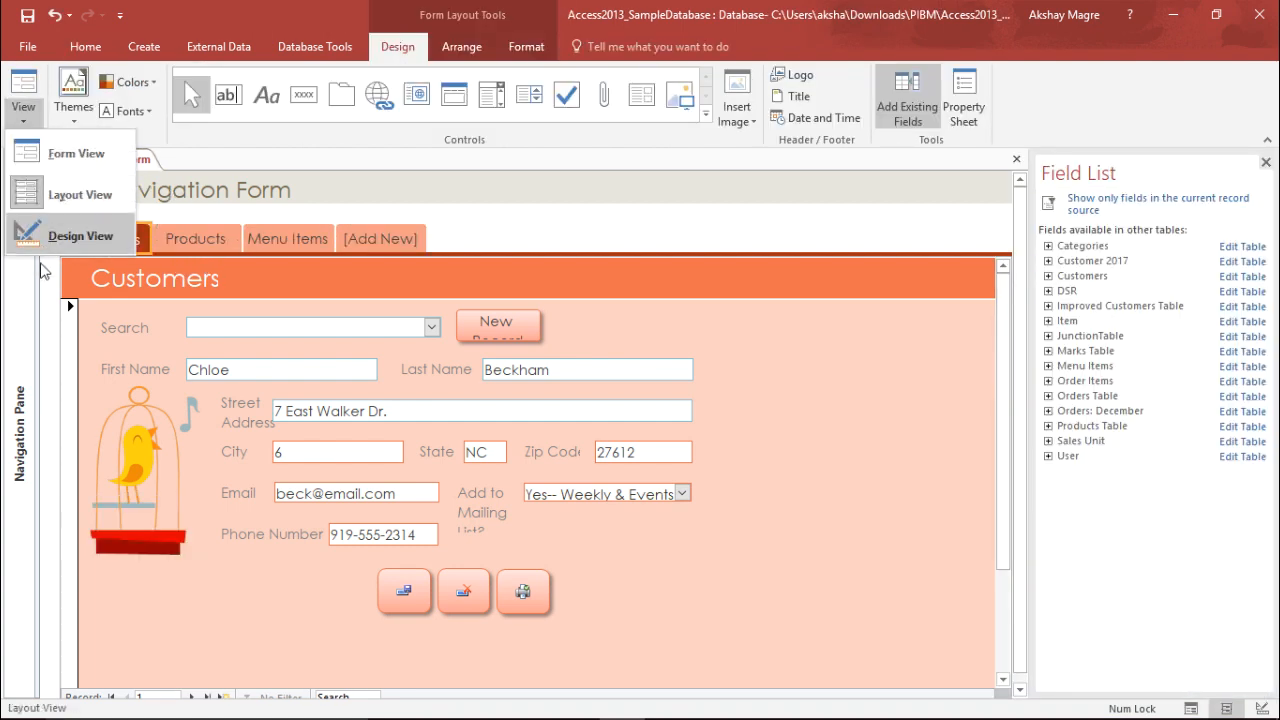
left_click(52, 238)
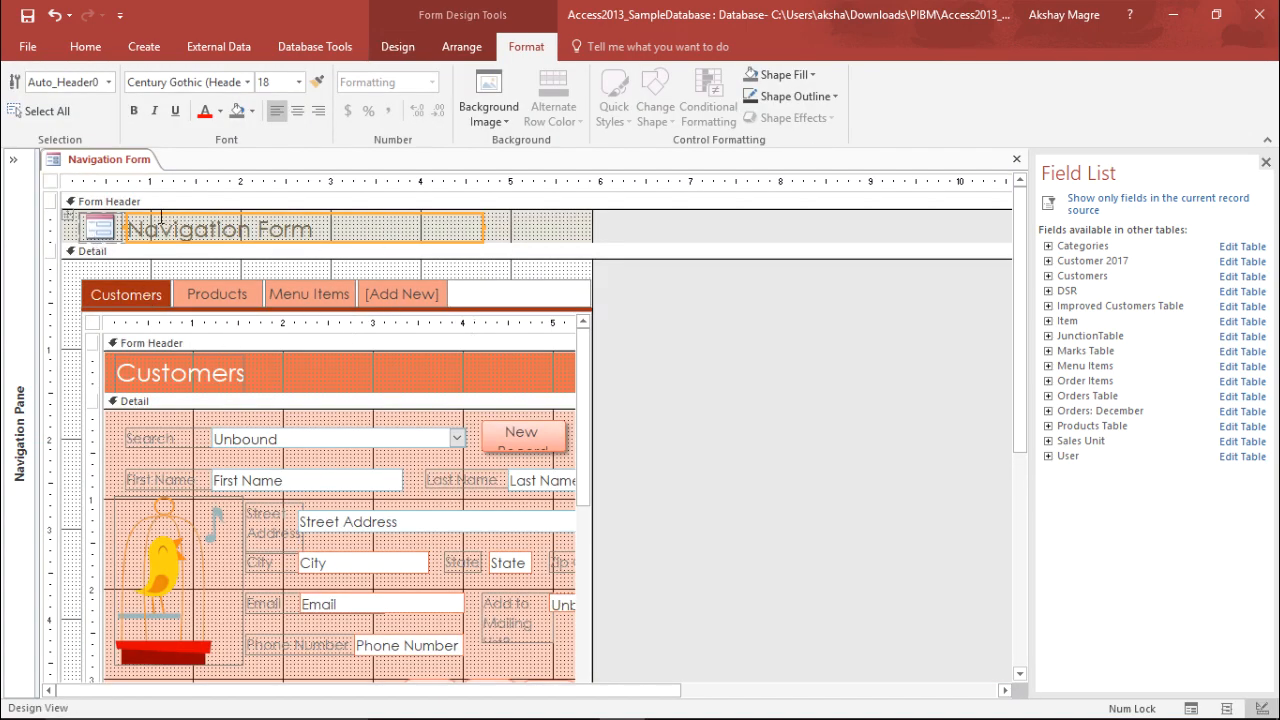
Examine the navigation form's header logo, subform and tab buttons in Design View, switching repeatedly among Customers, Products and Menu Items
left_click(98, 227)
left_click(191, 503)
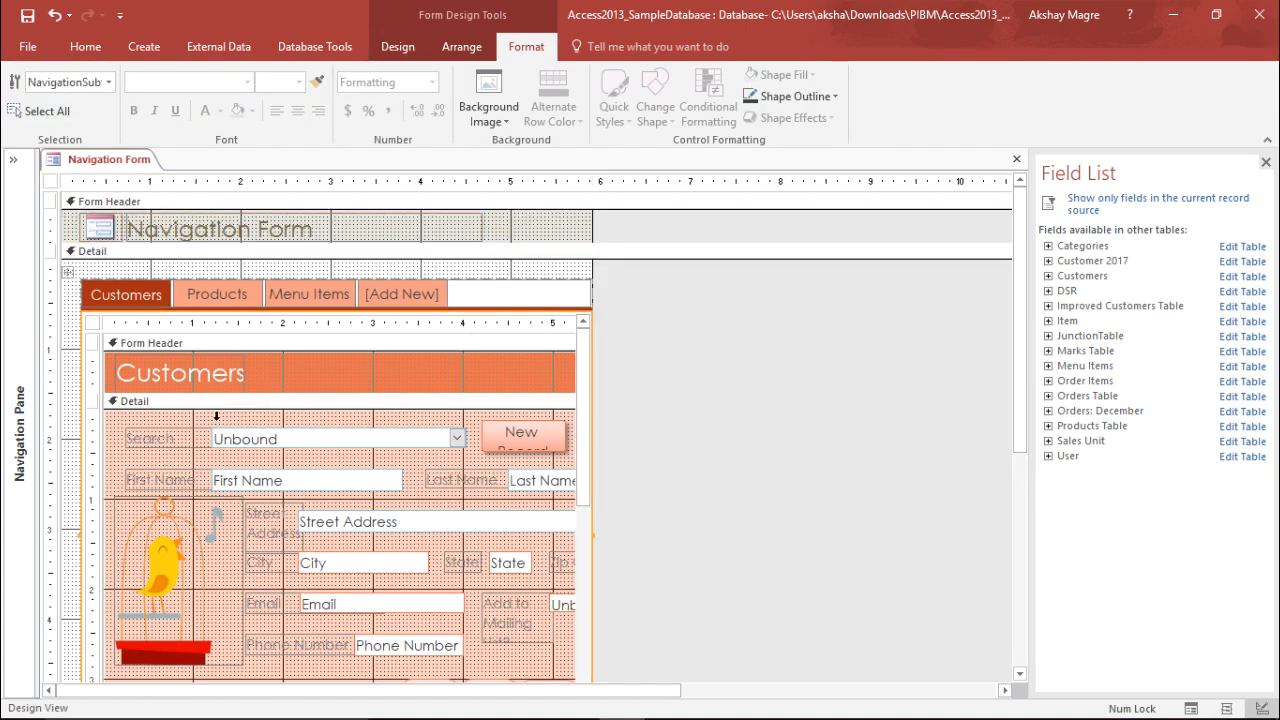
left_click(235, 322)
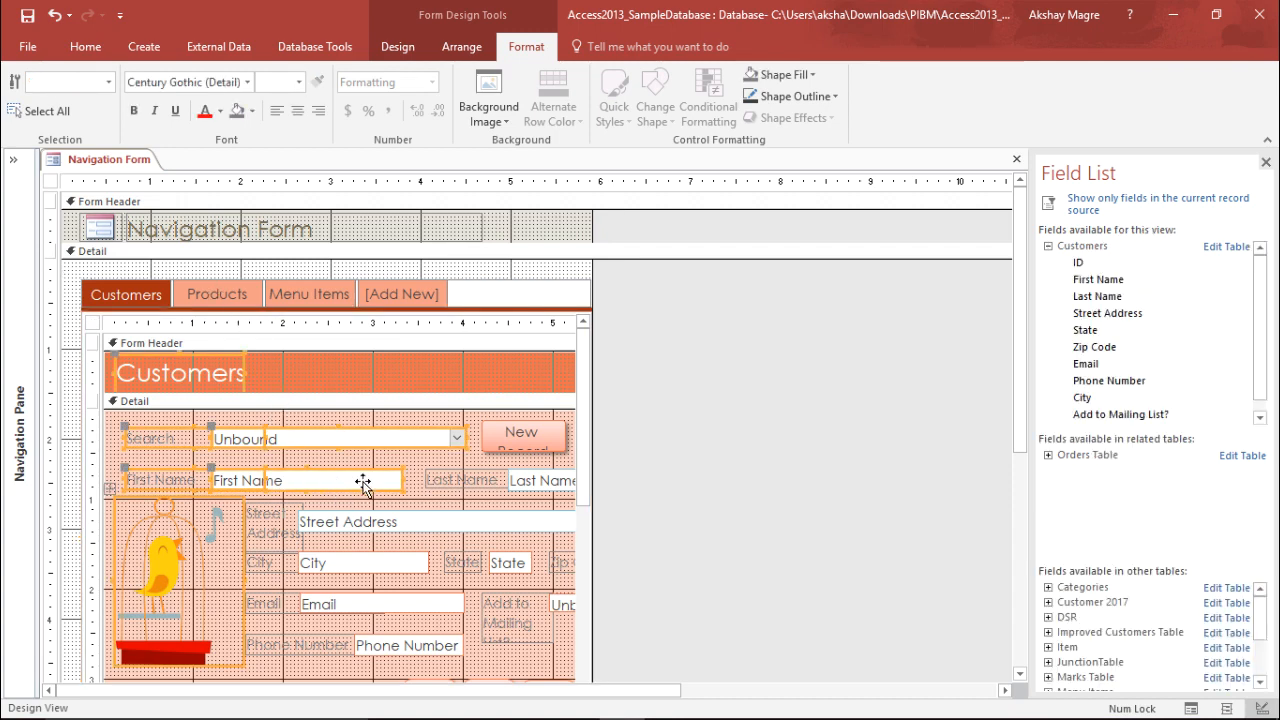
left_click(242, 295)
left_click(306, 292)
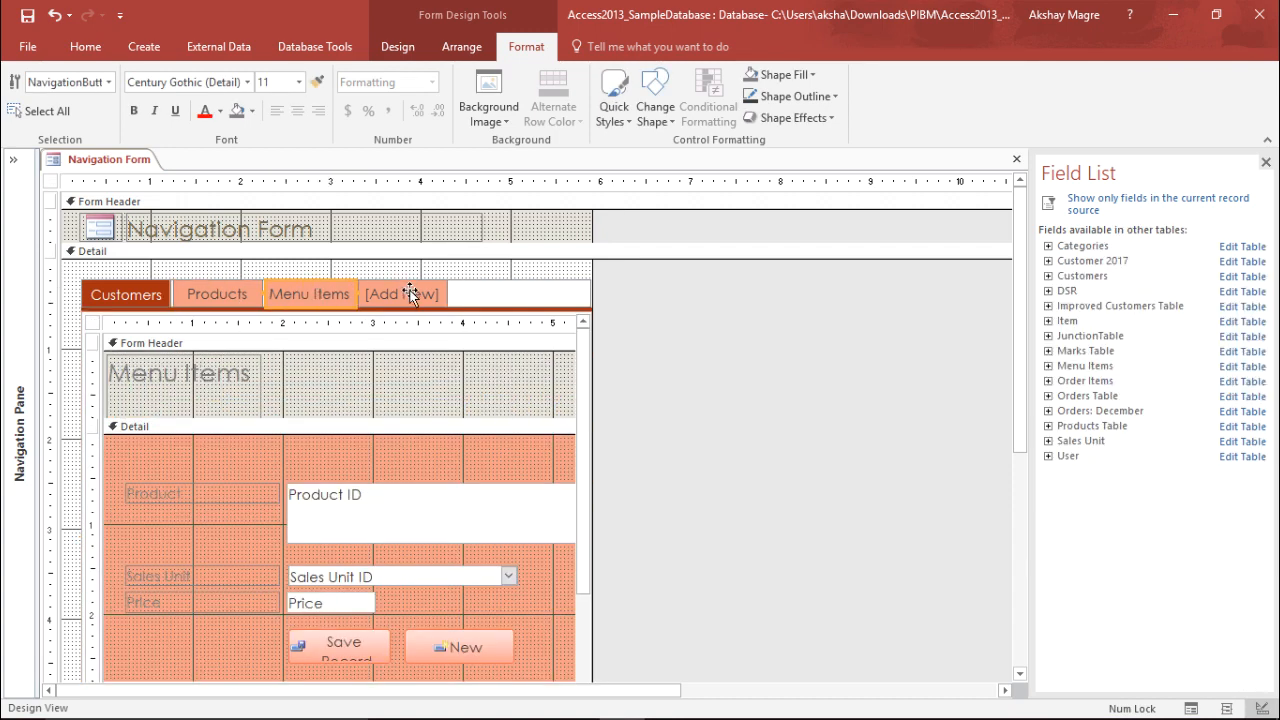
left_click(134, 296)
left_click(246, 292)
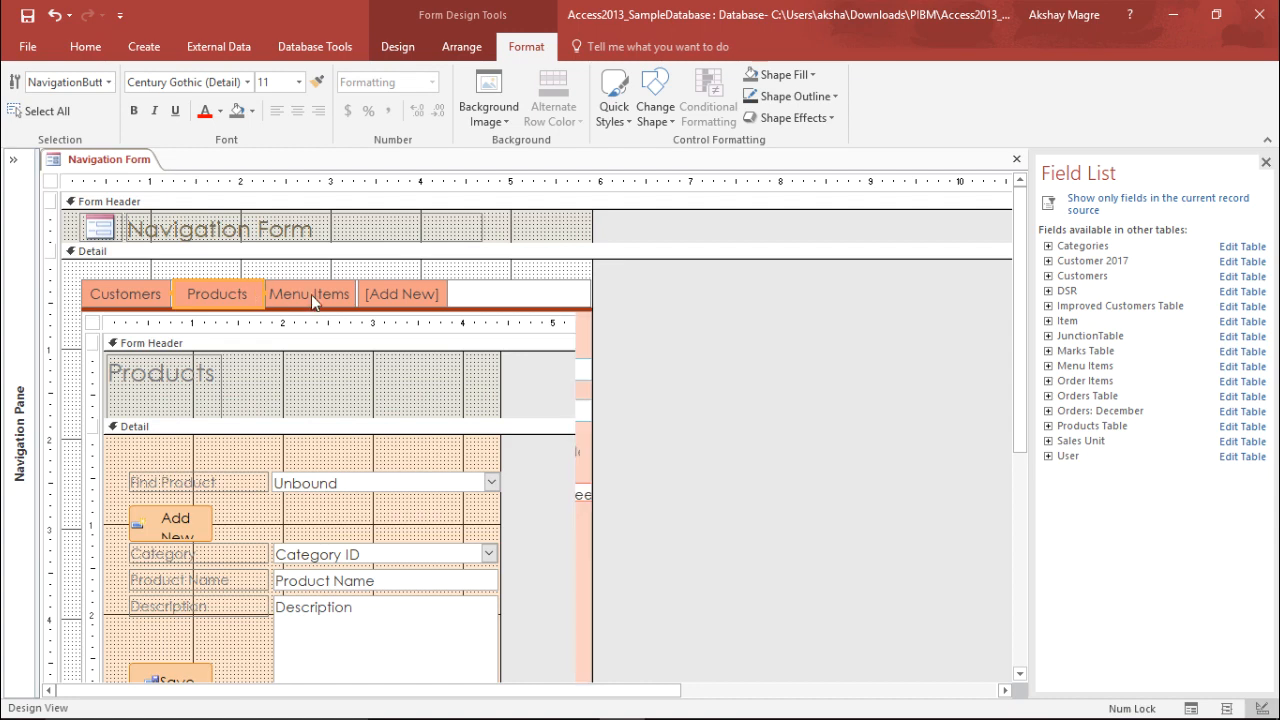
left_click(311, 294)
left_click(124, 290)
left_click(235, 296)
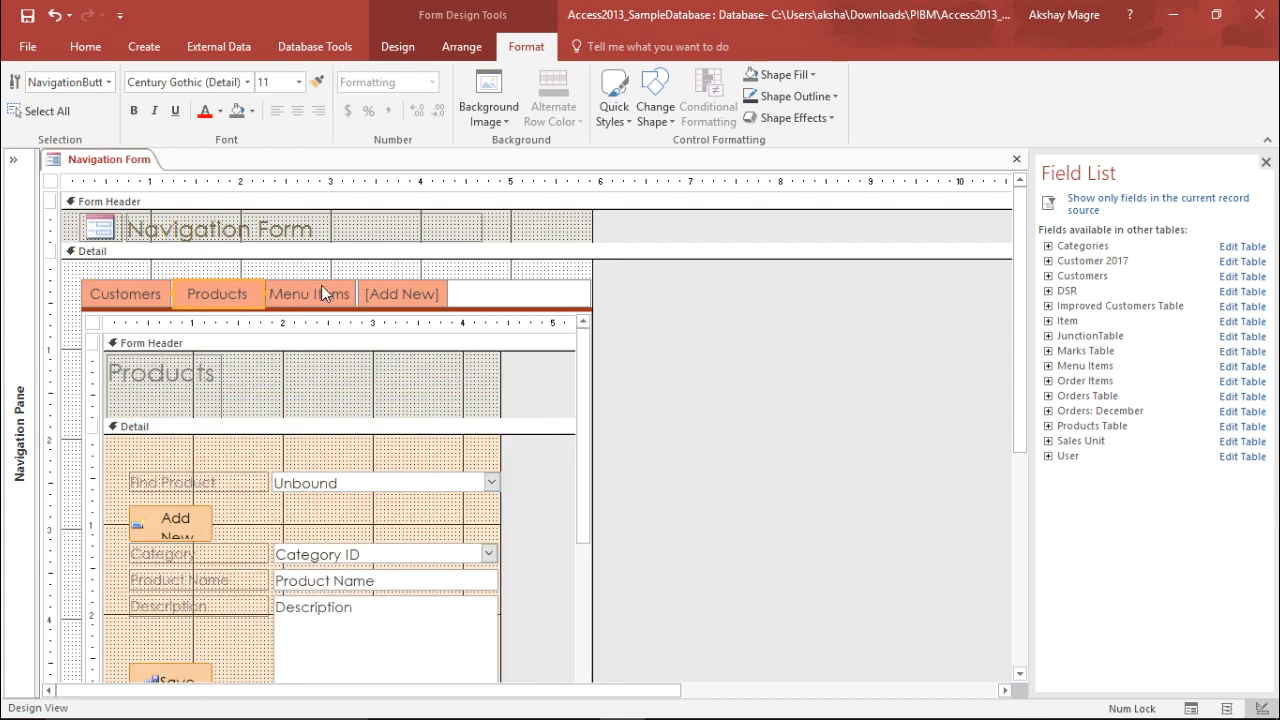
left_click(320, 288)
left_click(208, 293)
left_click(115, 292)
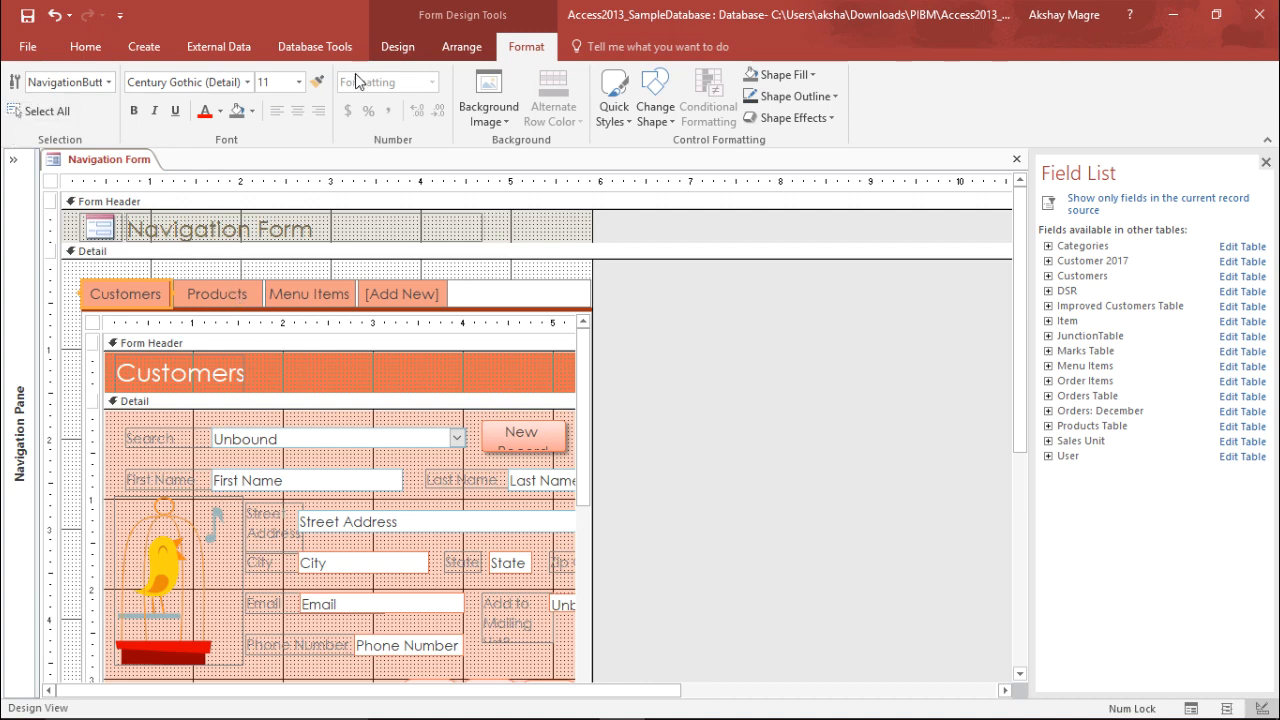
Switch the navigation form from Design View to Layout View
left_click(397, 46)
left_click(22, 110)
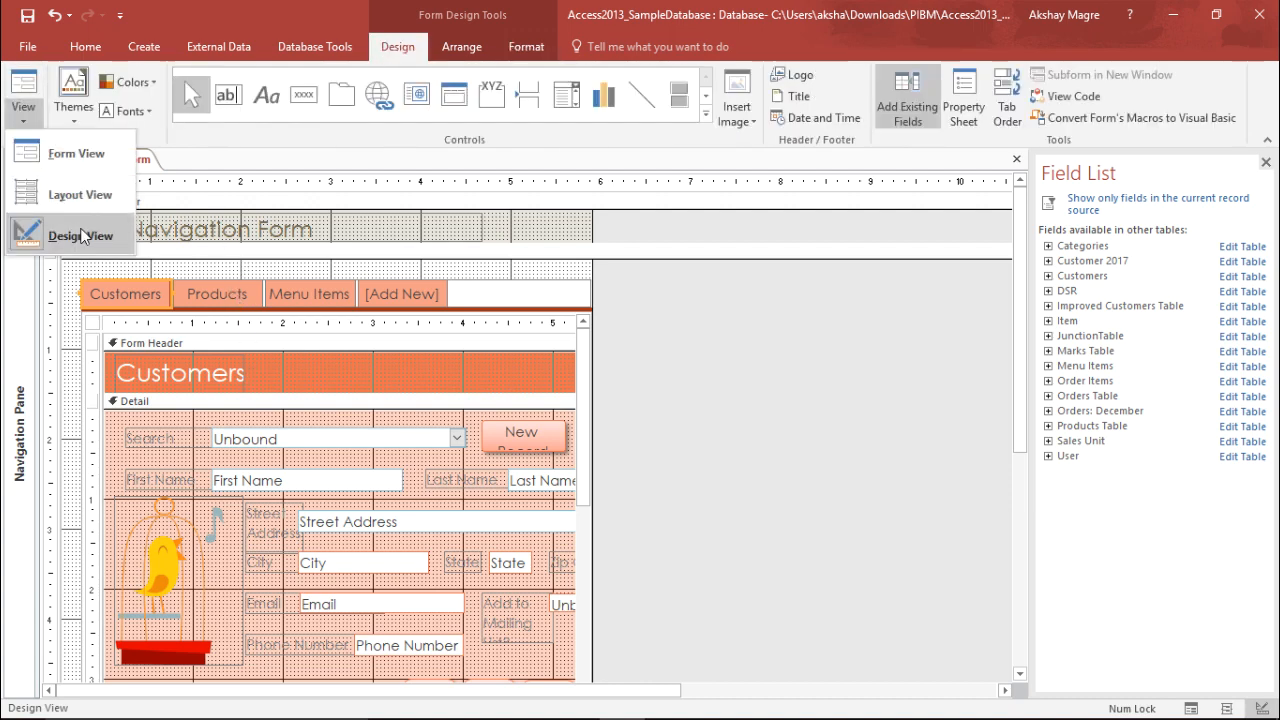
left_click(94, 191)
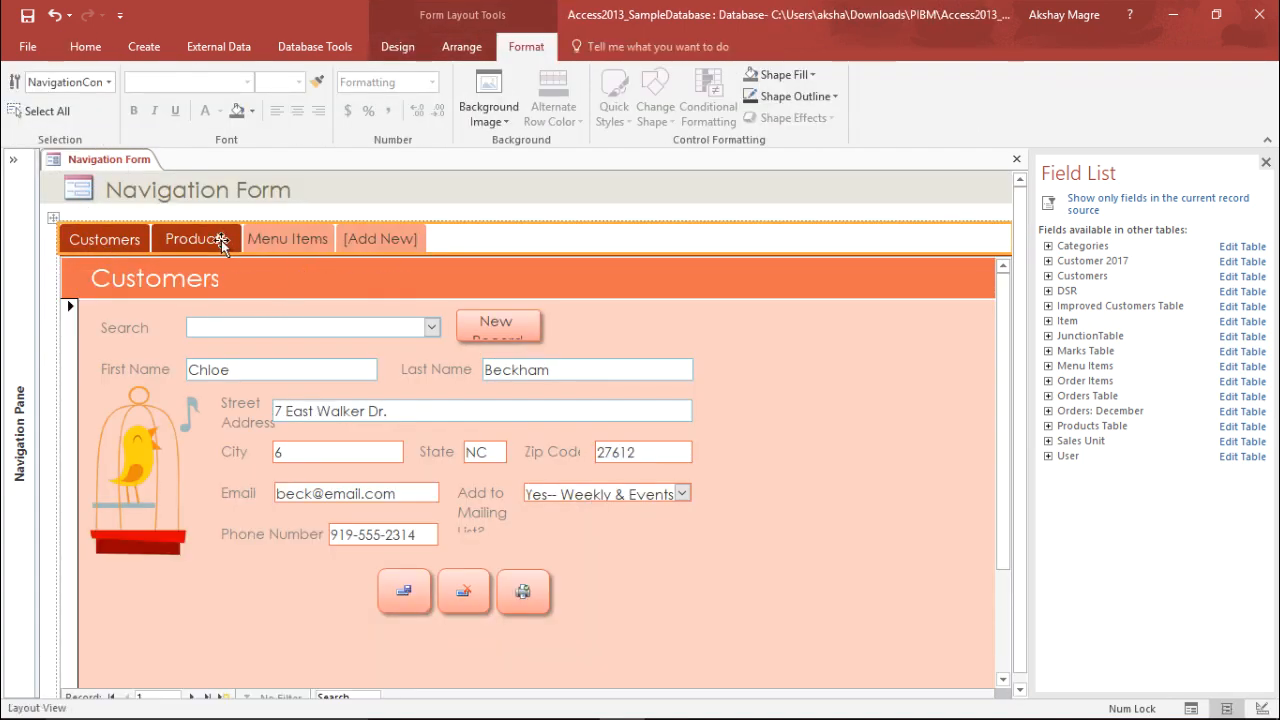
Apply the solid dark green quick style from the second row of theme styles to the Customers tab
left_click(132, 241)
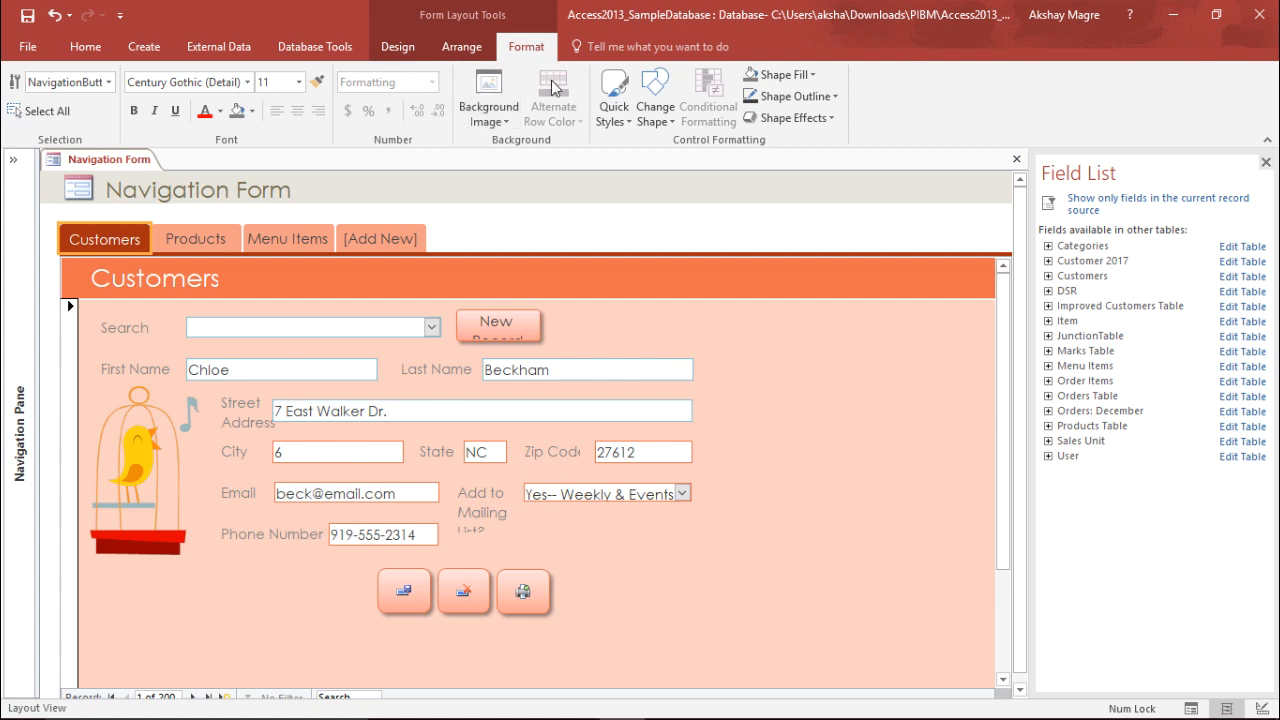
left_click(614, 120)
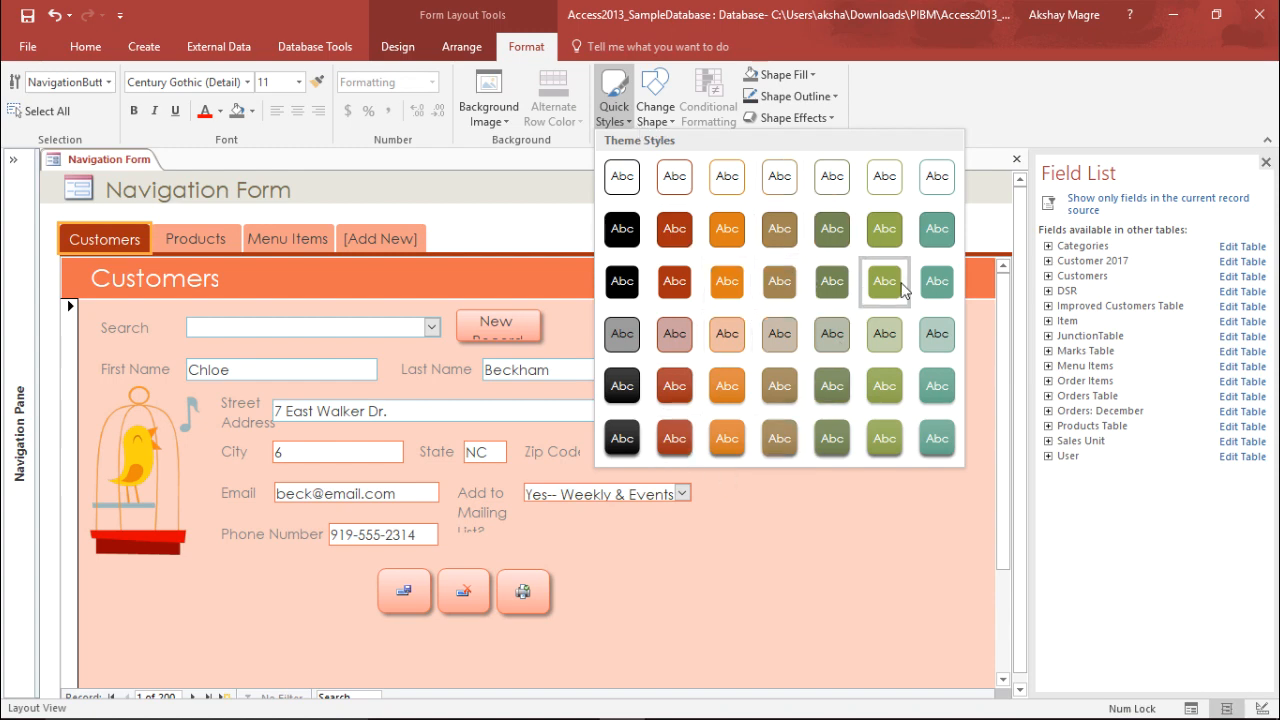
left_click(845, 235)
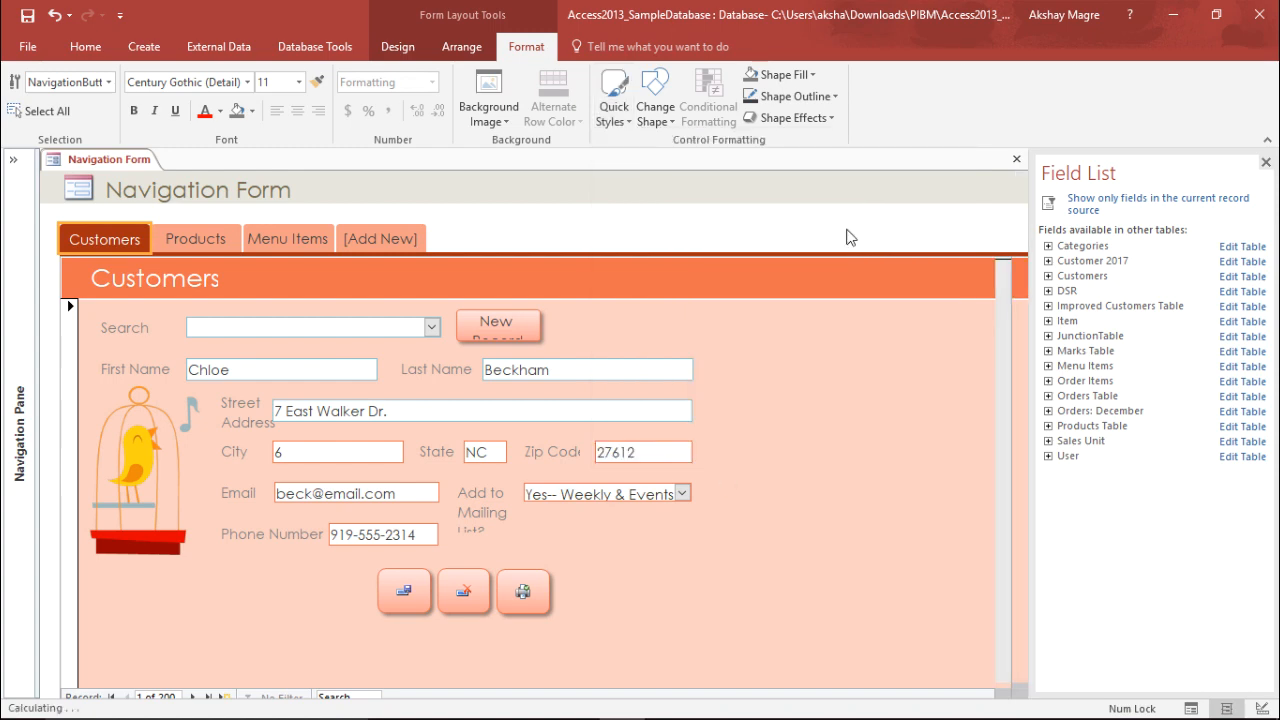
Change the Products tab's shape to the rectangle with a single trimmed upper-right corner
left_click(180, 240)
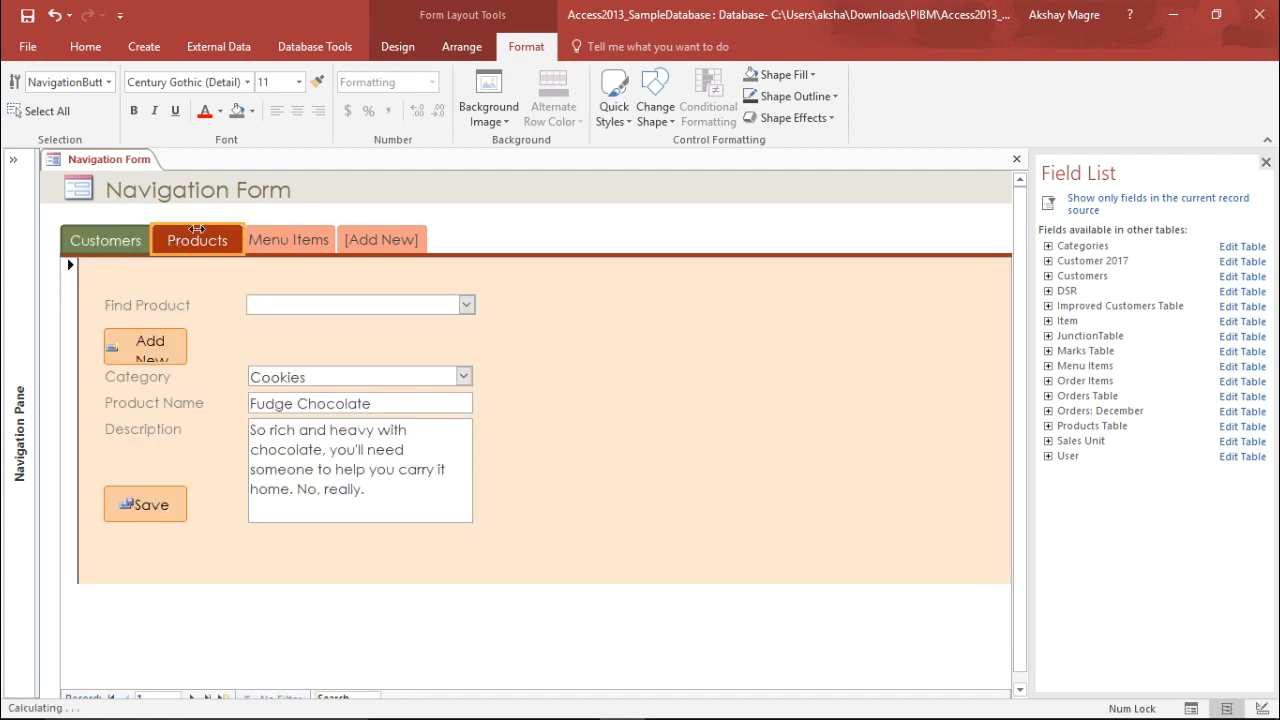
left_click(655, 125)
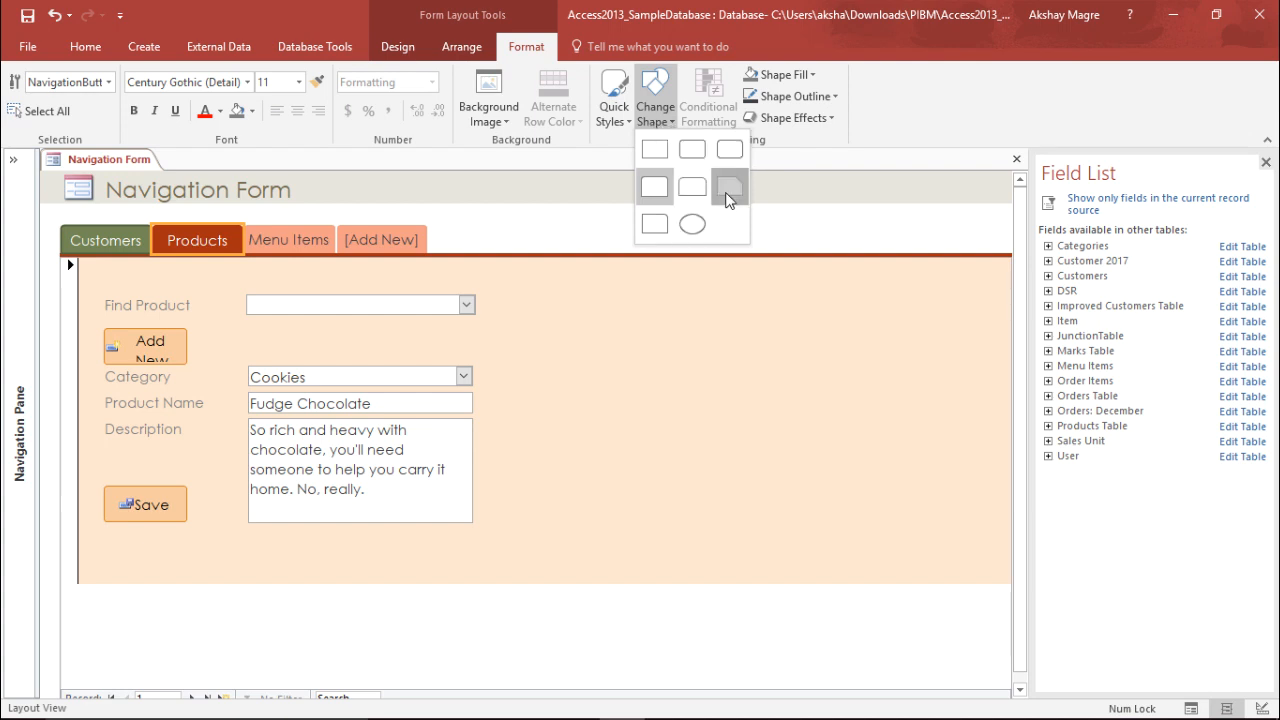
left_click(726, 190)
Give the Menu Items tab an outer shadow effect offset diagonally to its lower left
left_click(286, 234)
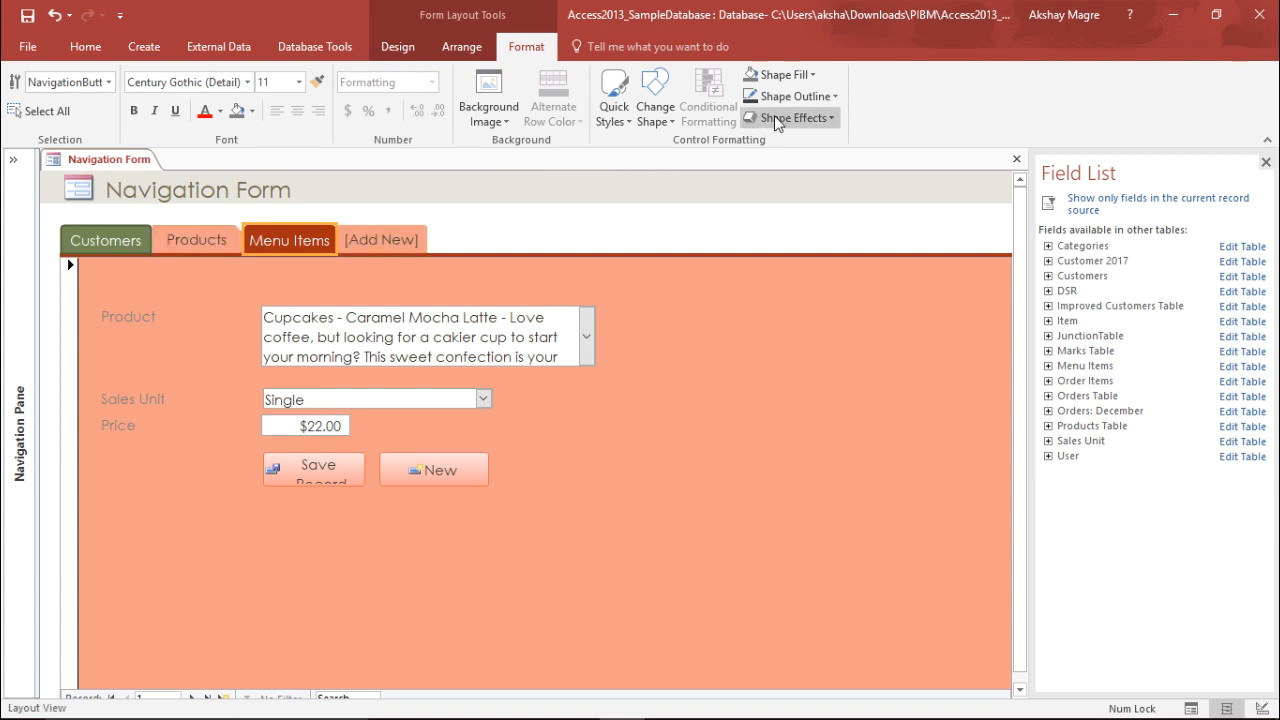
left_click(828, 120)
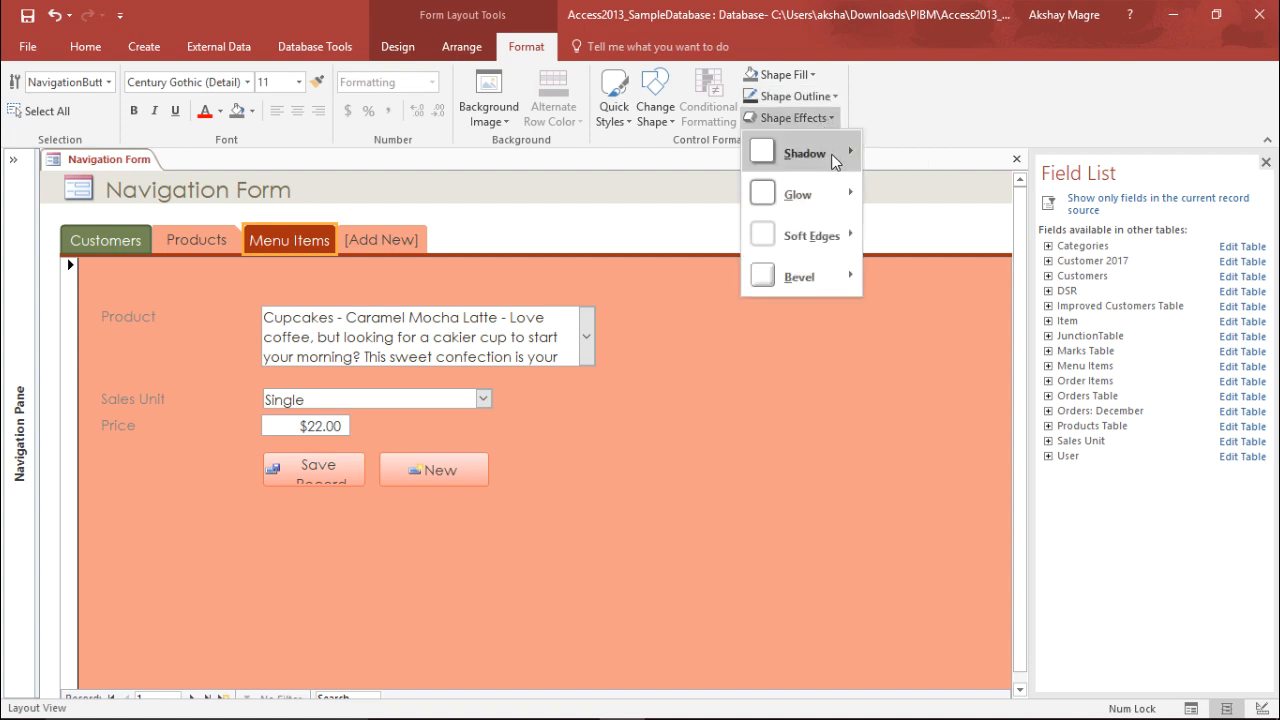
mouse_move(833, 154)
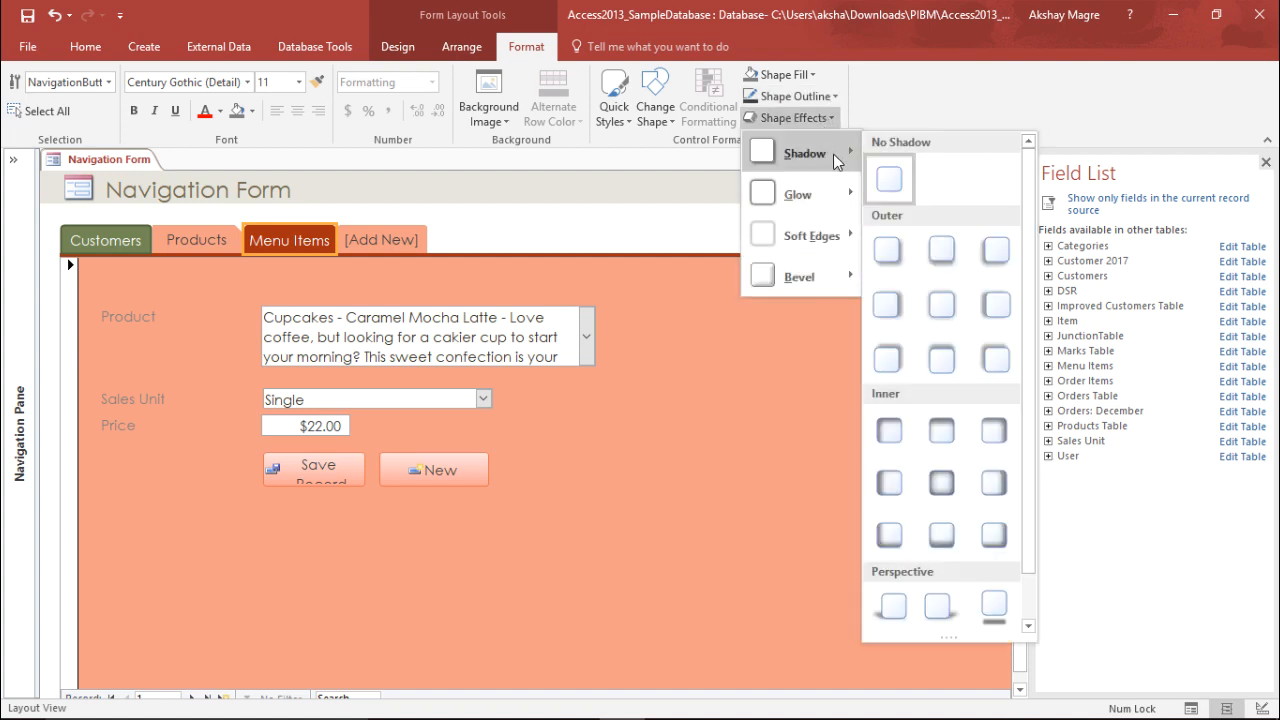
left_click(1000, 256)
left_click(555, 274)
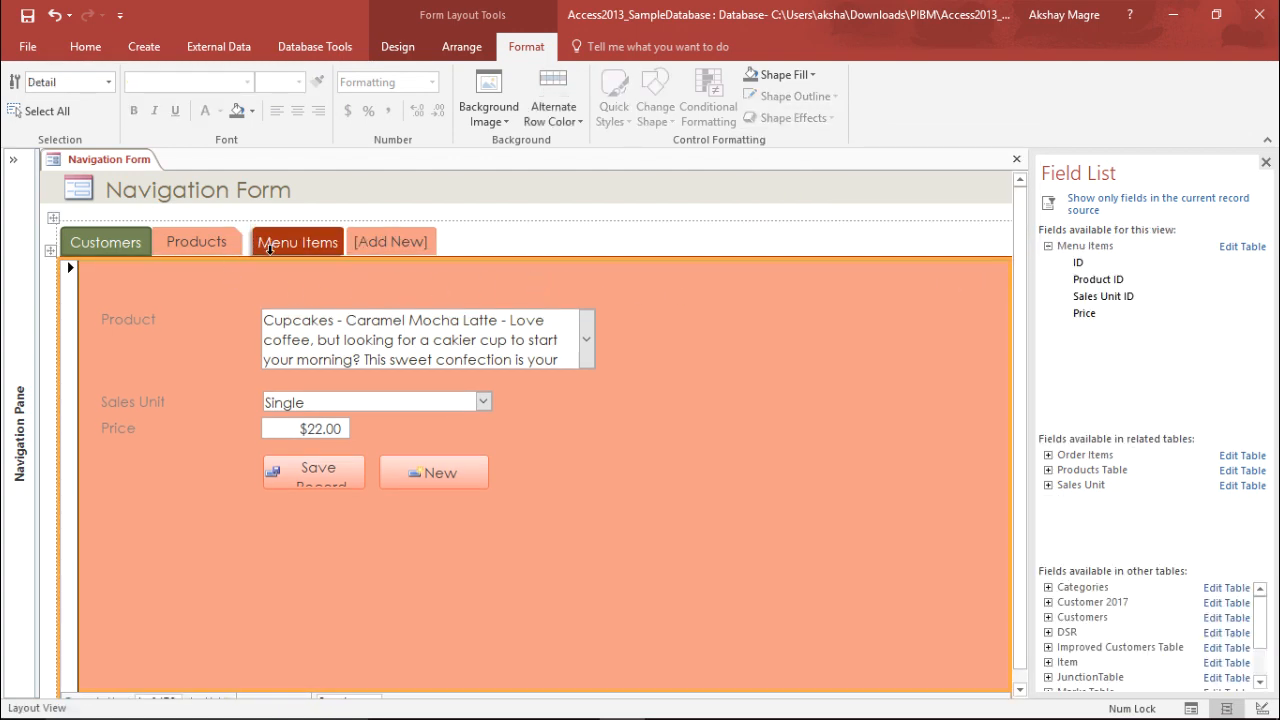
Check the restyled tabs by switching among Products, Customers and Menu Items, finishing on Menu Items
left_click(220, 243)
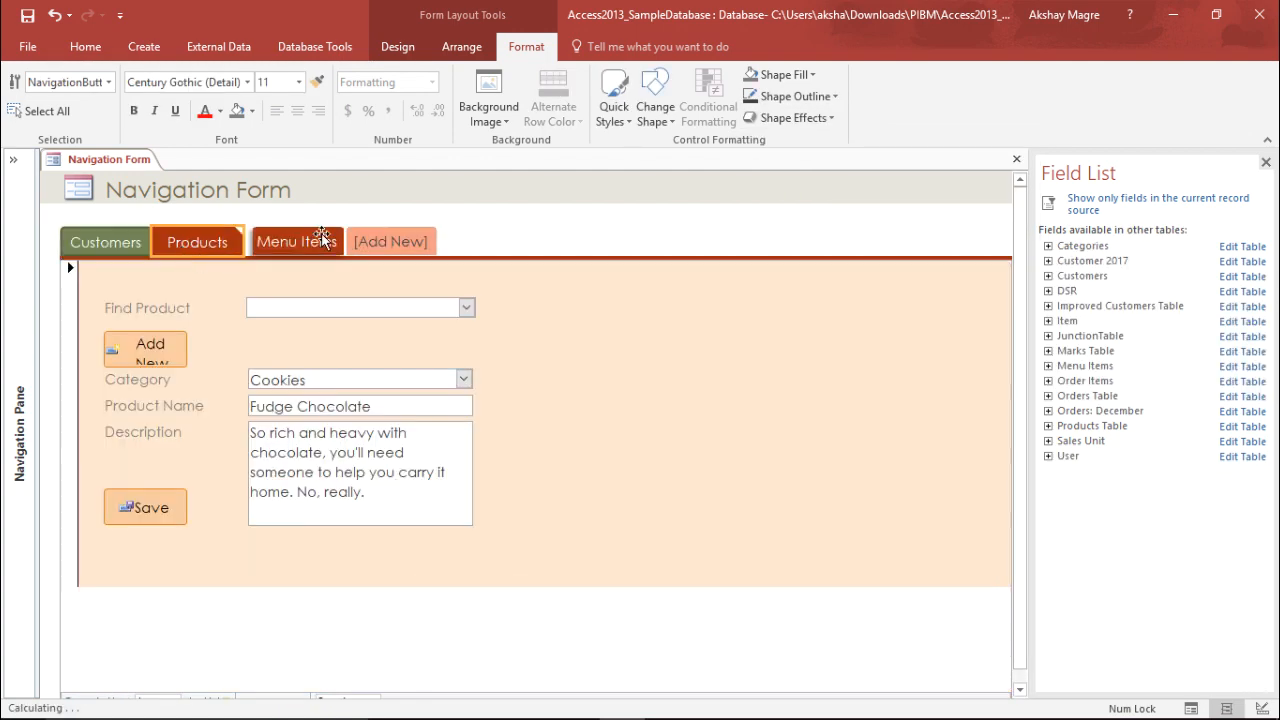
left_click(322, 240)
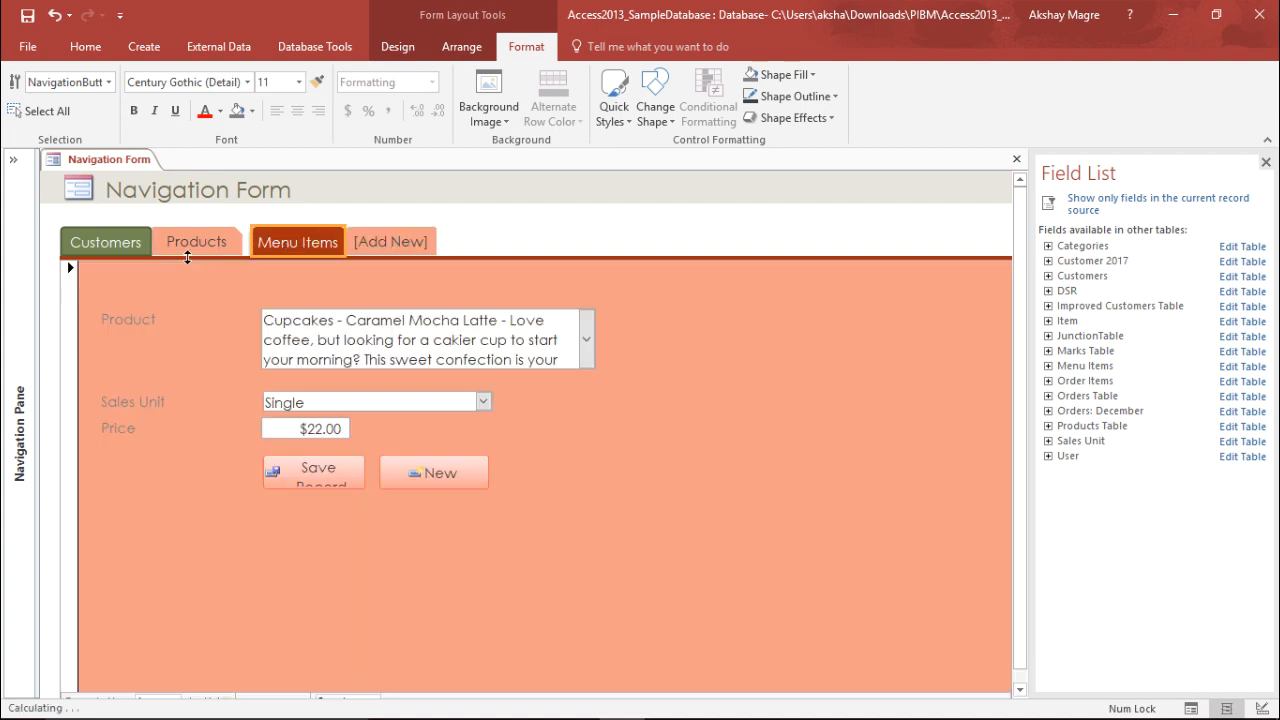
left_click(197, 243)
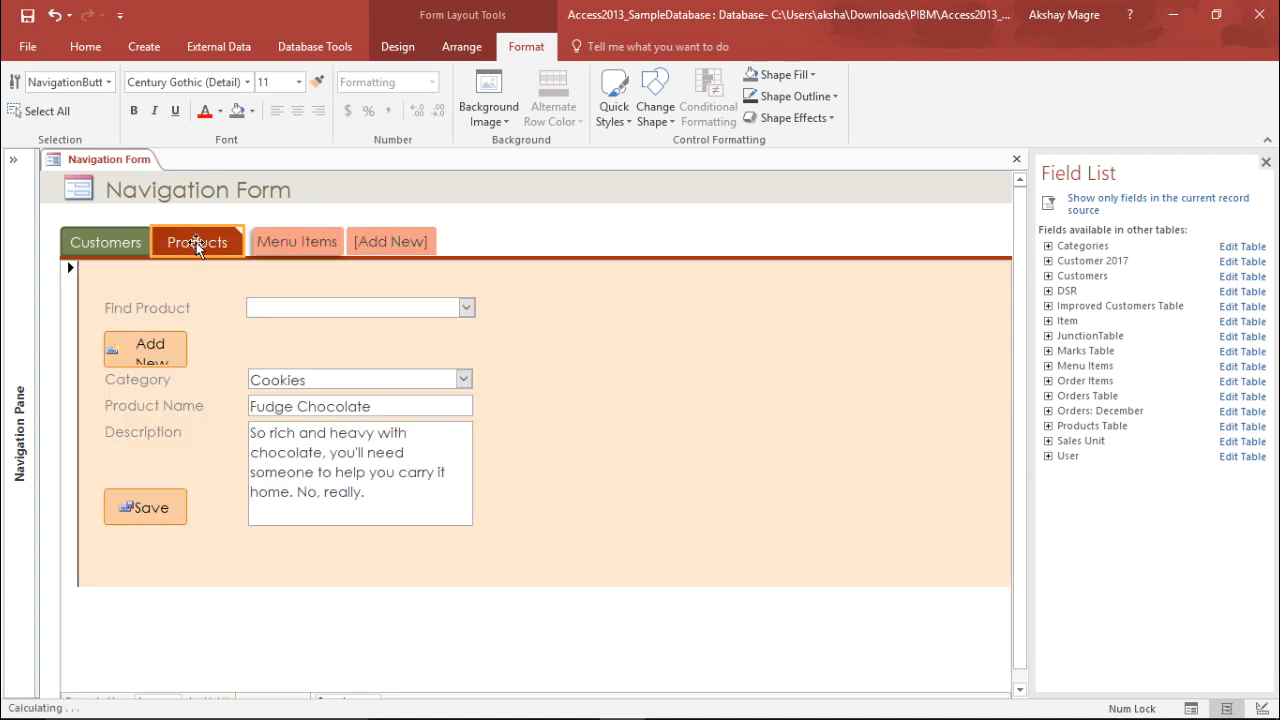
left_click(105, 242)
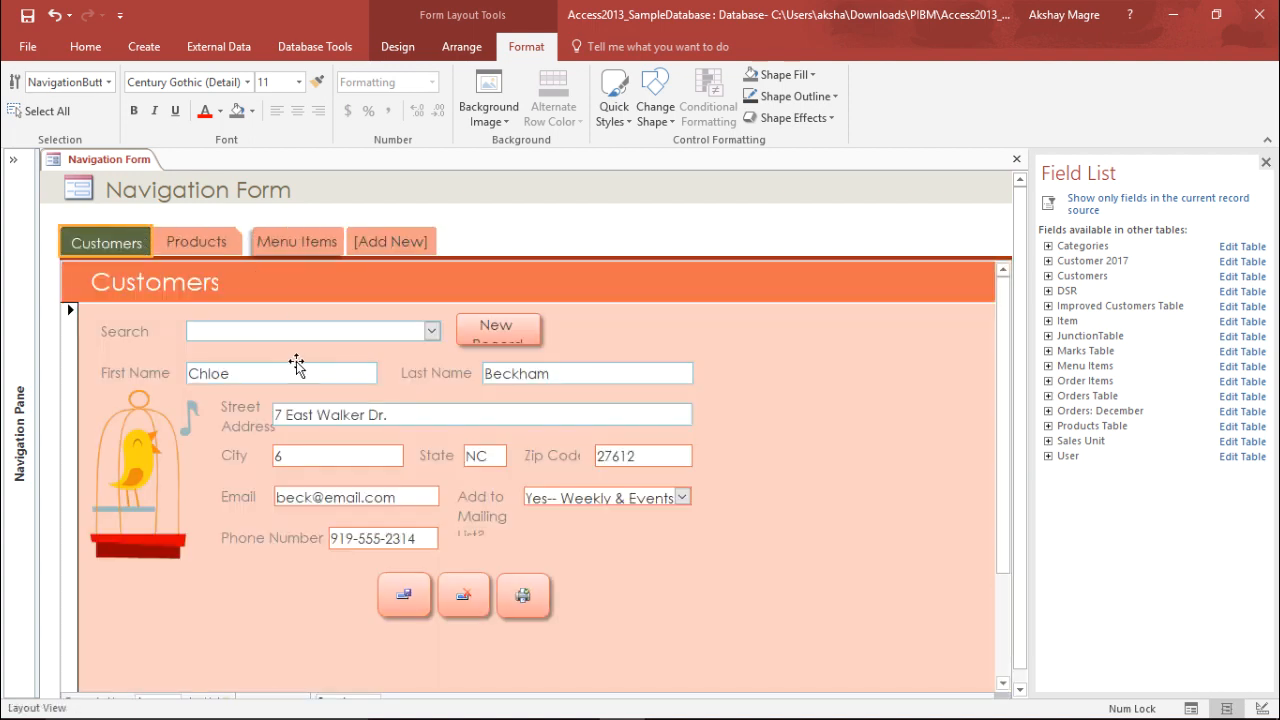
left_click(215, 244)
left_click(297, 242)
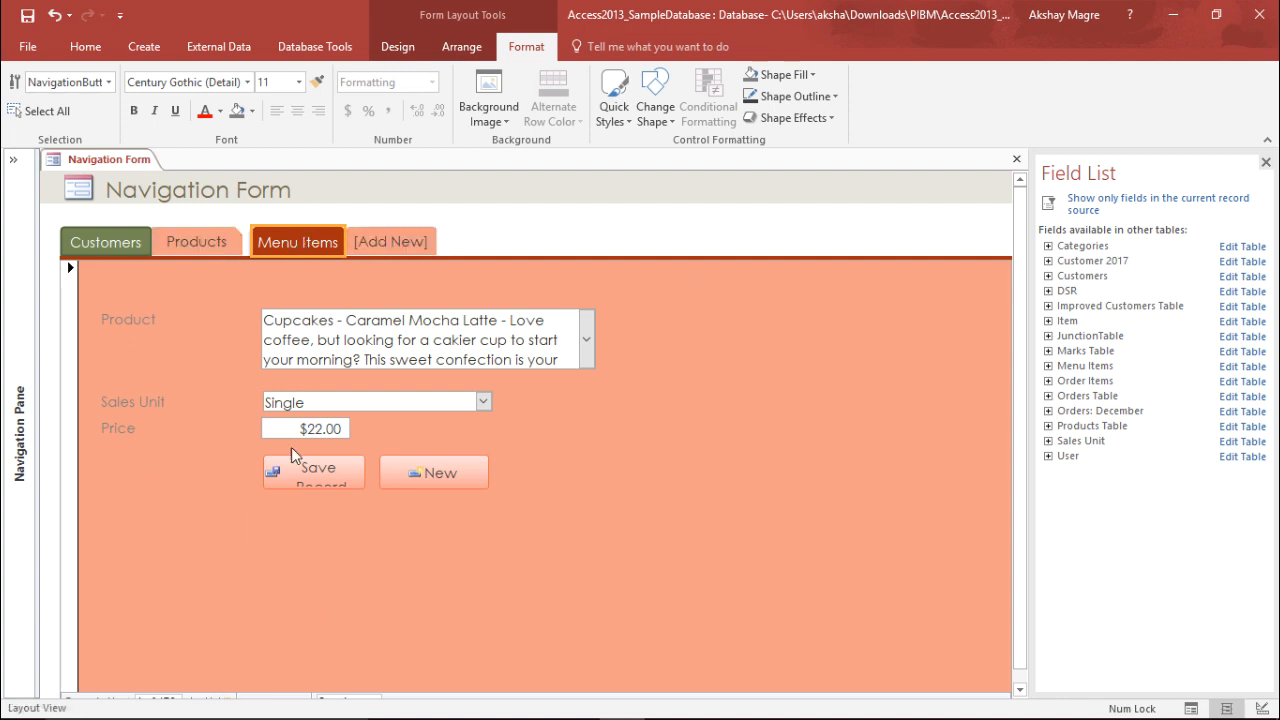
Replace the form header title with "Forms- Home"
left_click(162, 189)
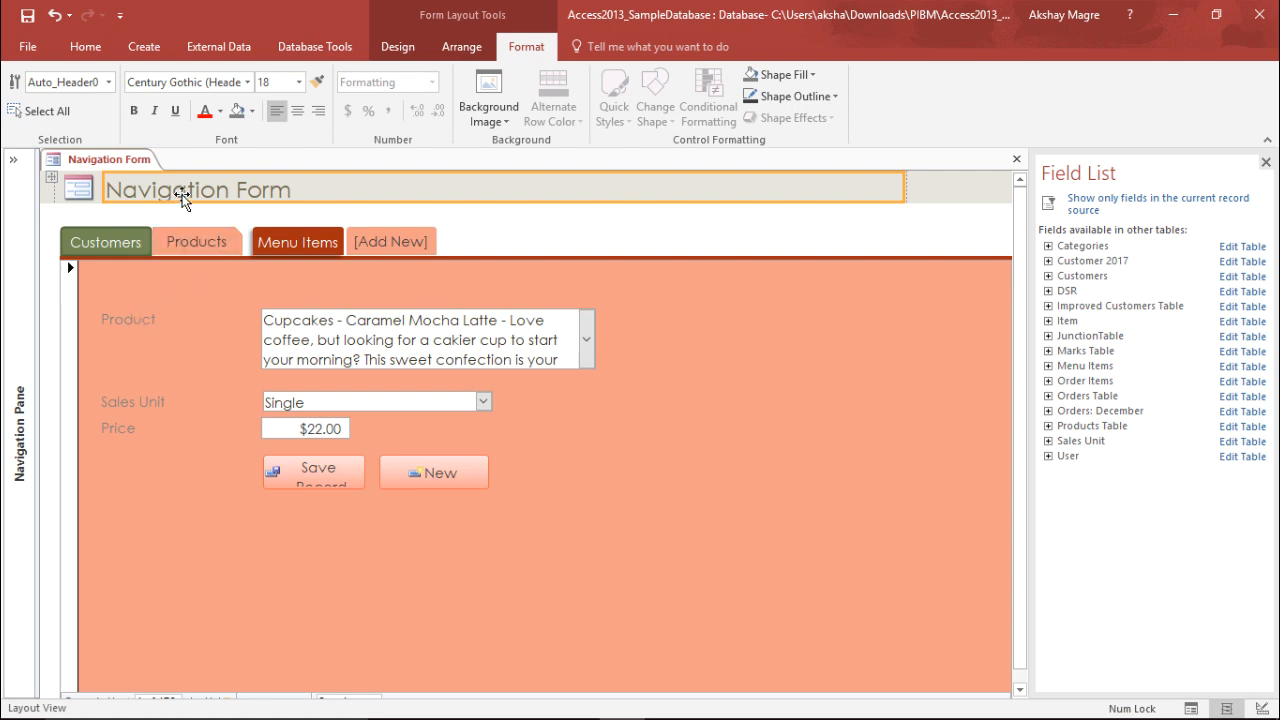
left_click(281, 188)
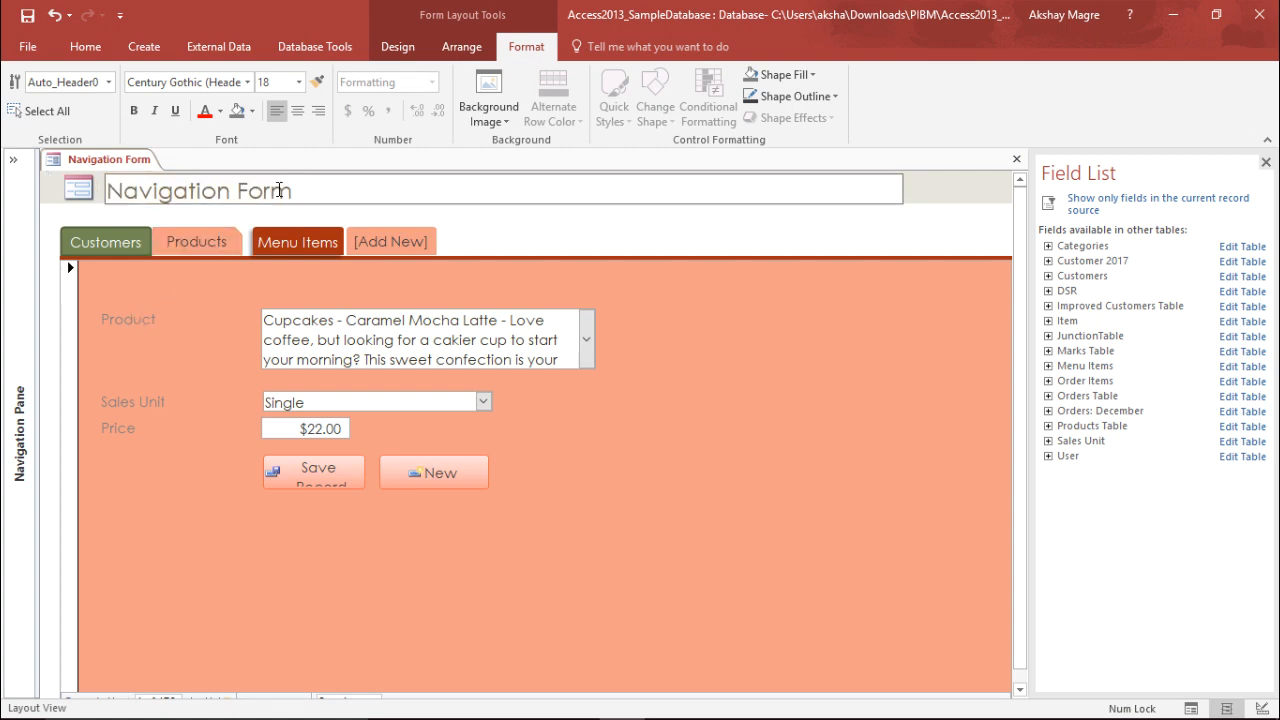
key("BackSpace")
key("BackSpace")
key("BackSpace")
key("BackSpace")
key("BackSpace")
key("BackSpace")
key("BackSpace")
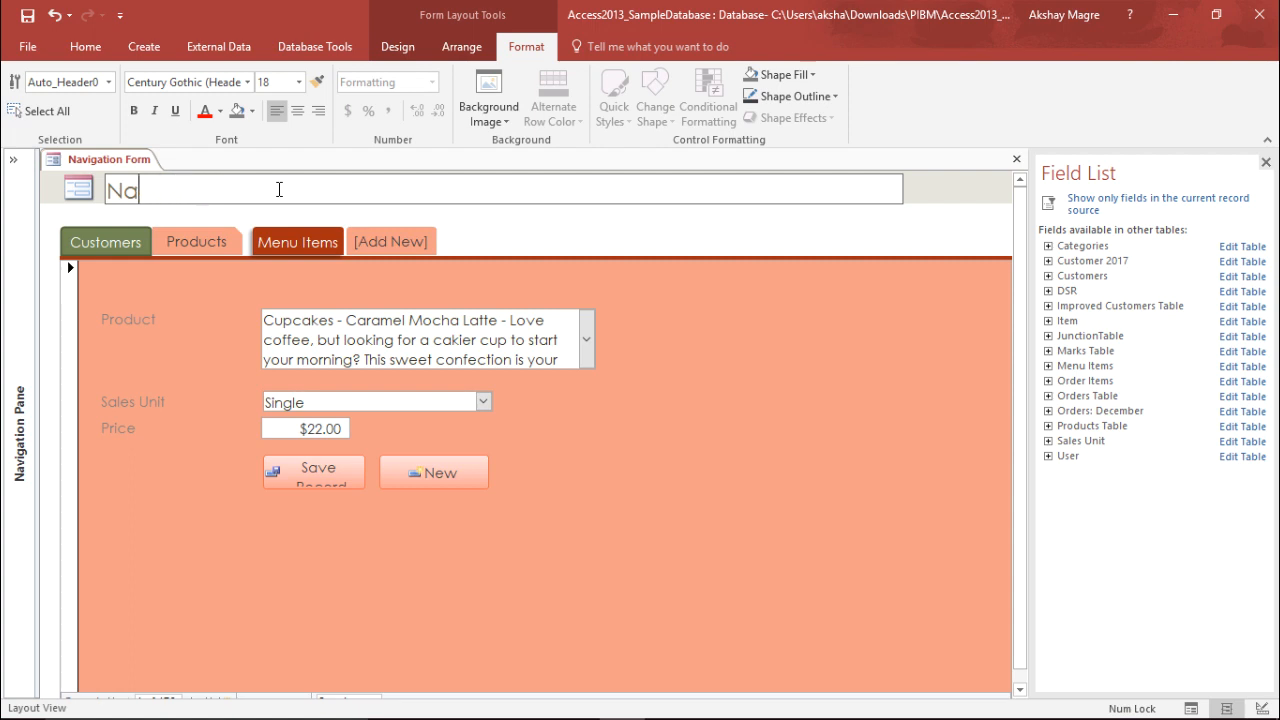
type("H")
type("Form")
type("s- Home")
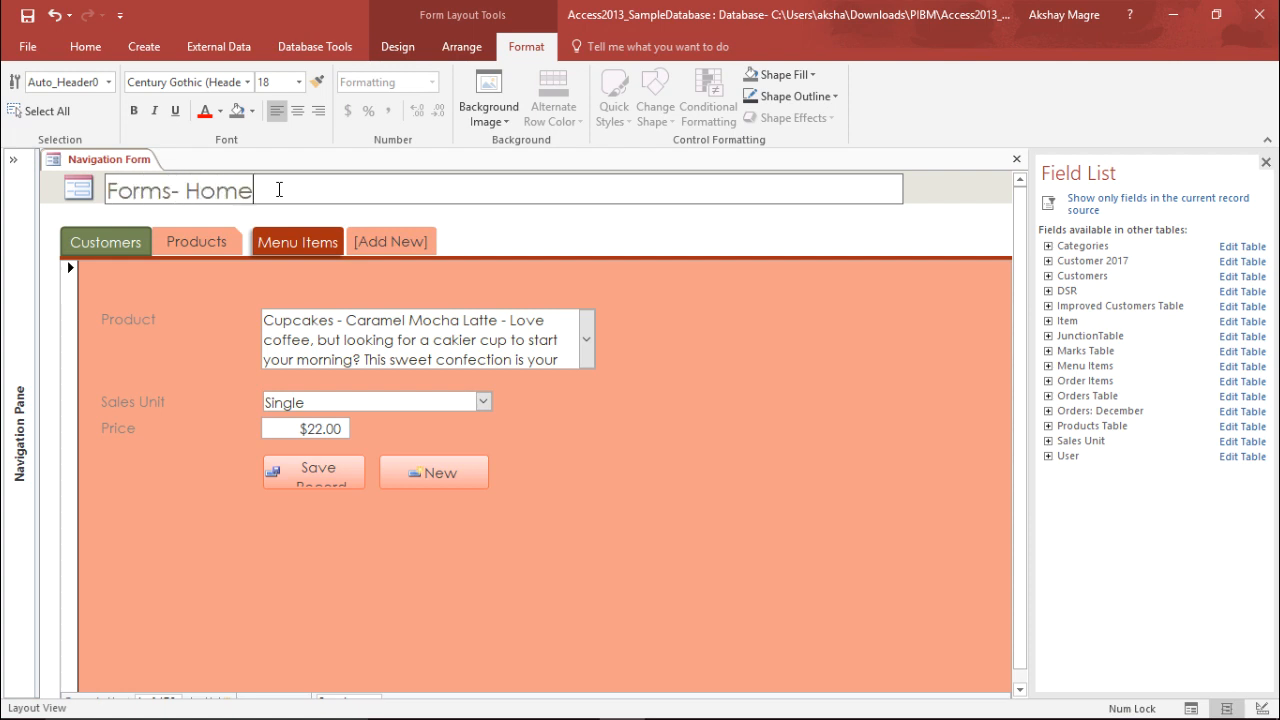
left_click(463, 234)
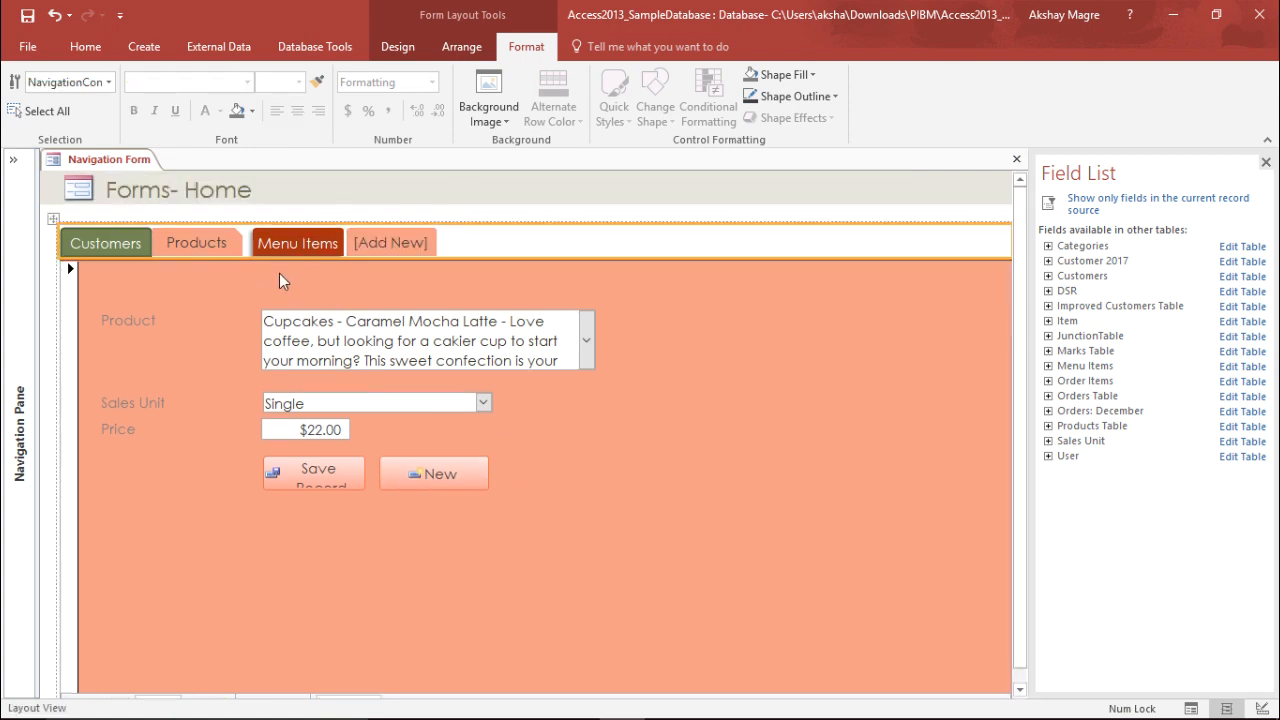